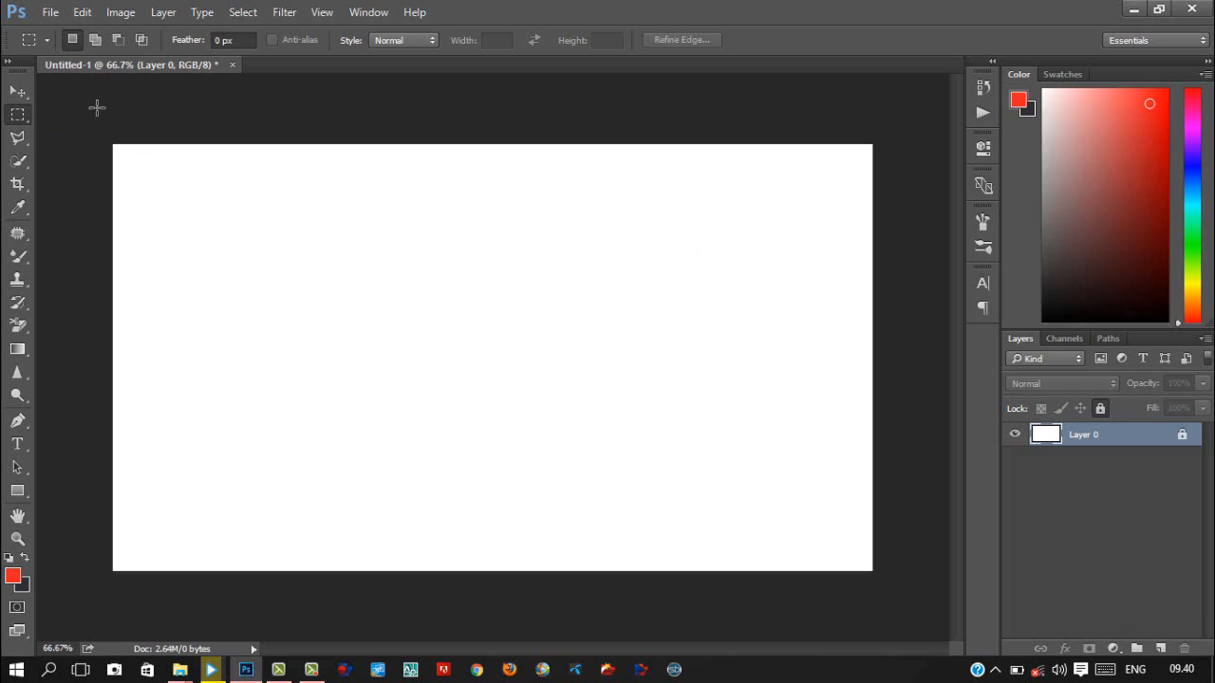
Step: Unlock Layer 0 and duplicate it
{"action": "double_click", "coordinate": [1182, 437]}
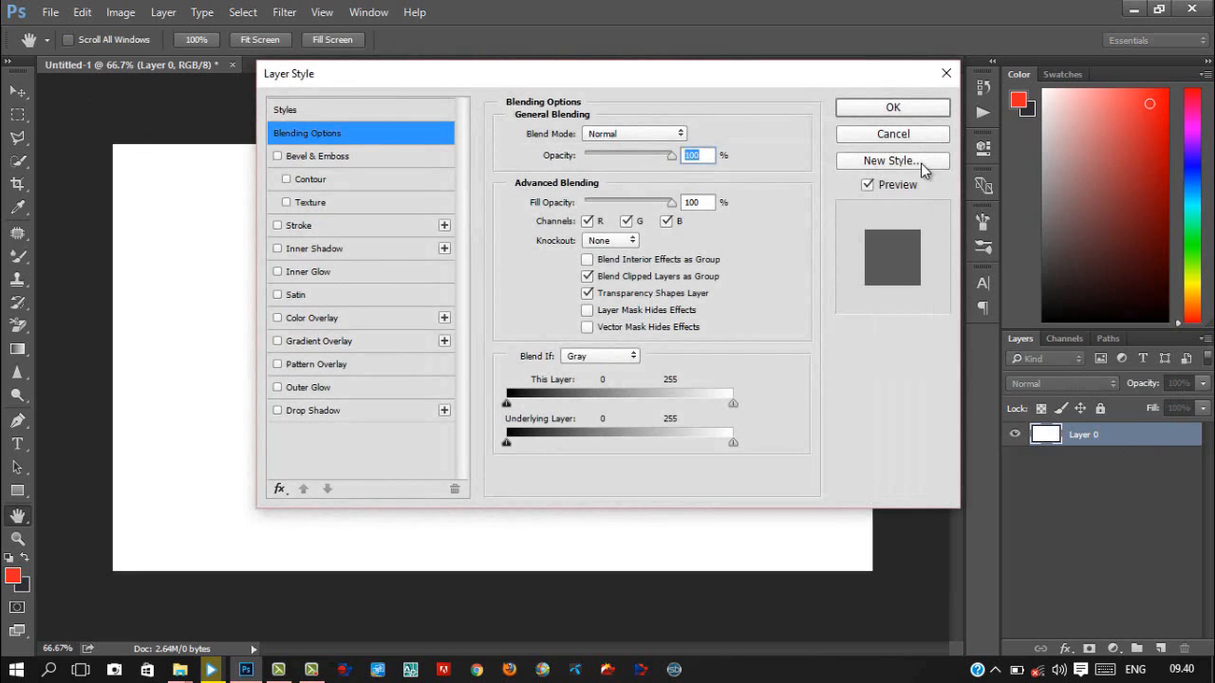
{"action": "left_click", "coordinate": [887, 136]}
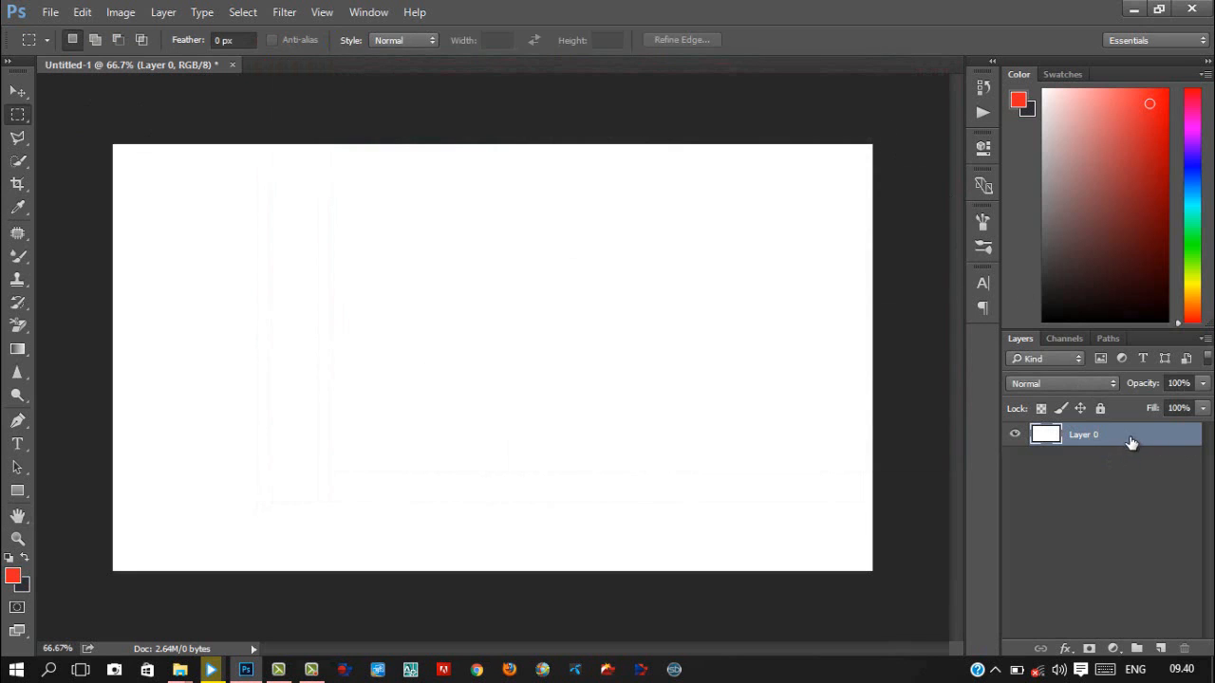
{"action": "left_click_drag", "start_coordinate": [1130, 443], "coordinate": [1161, 649]}
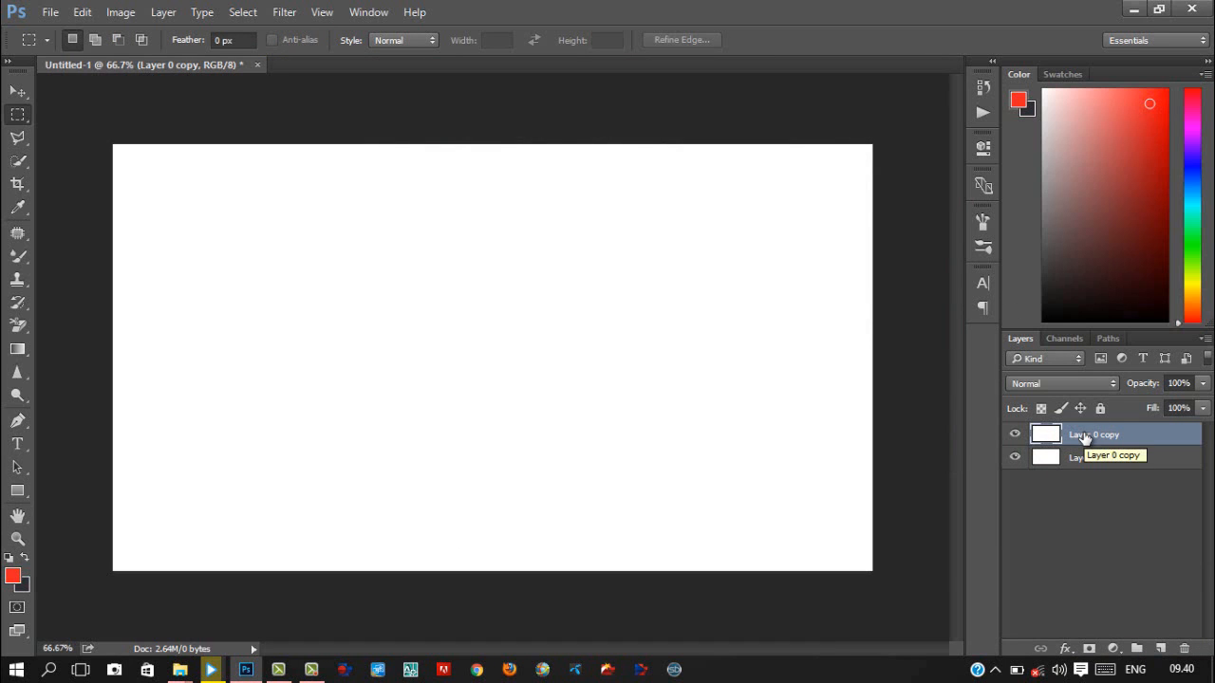
Step: Rename the duplicated layer as Rectangular
{"action": "right_click", "coordinate": [1083, 435]}
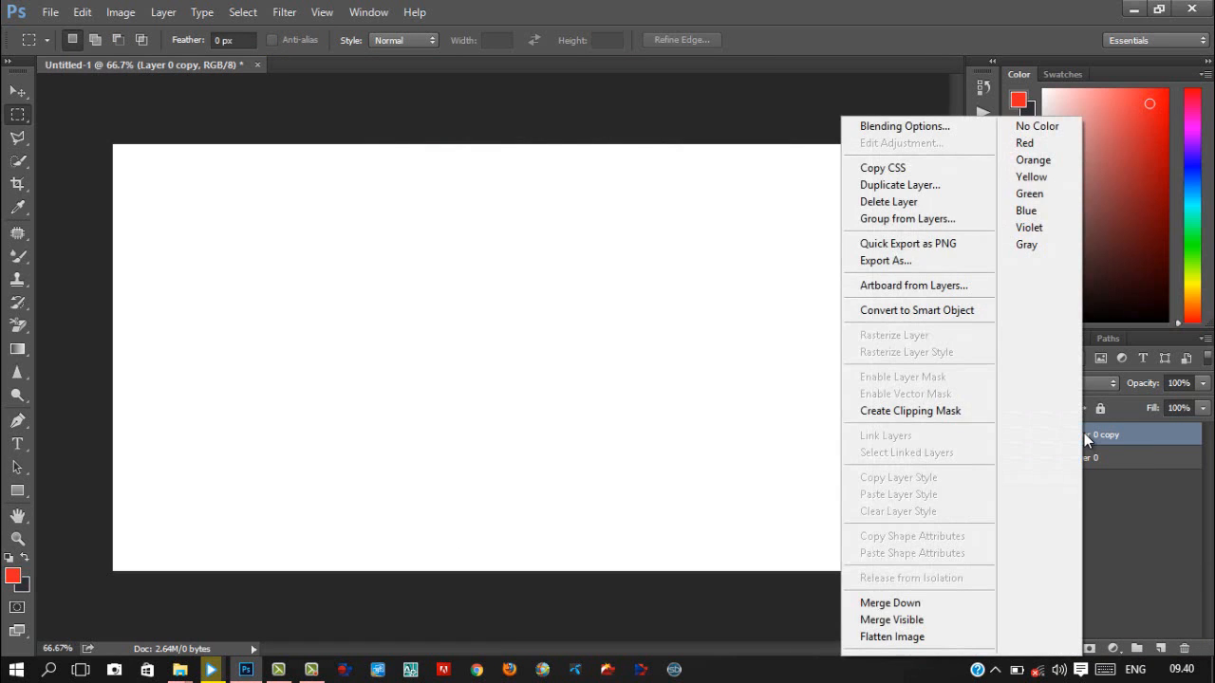
{"action": "key", "text": "Escape"}
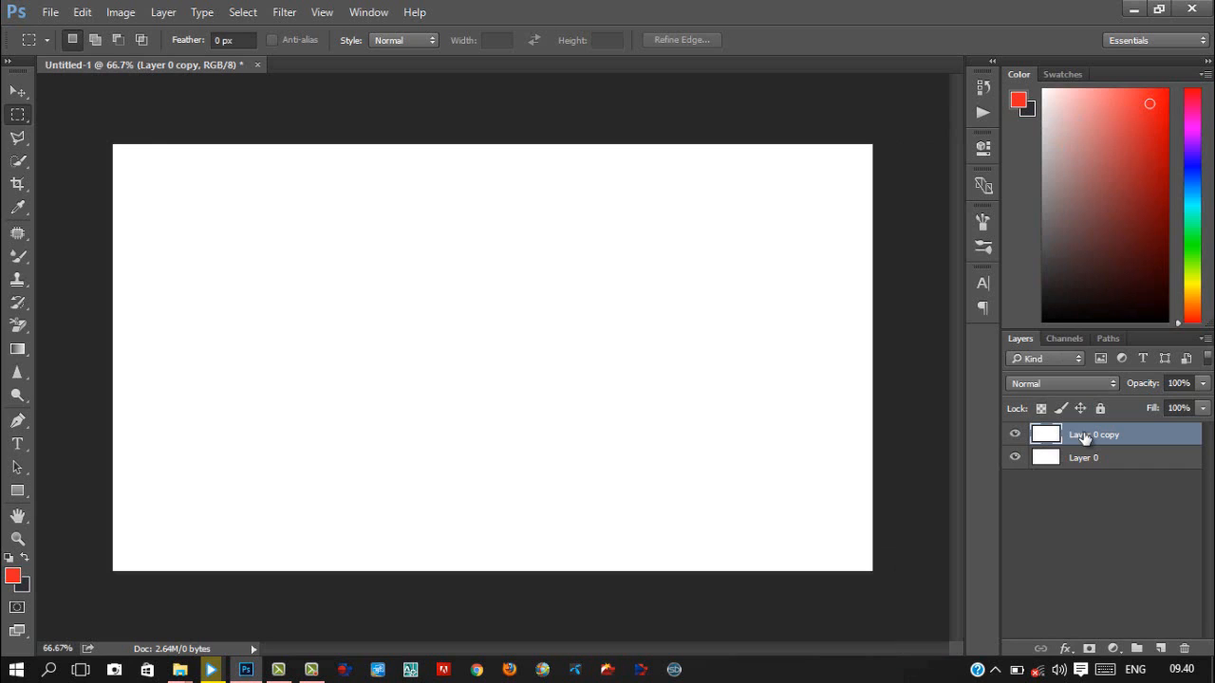
{"action": "double_click", "coordinate": [1085, 436]}
{"action": "type", "text": "Rectangle"}
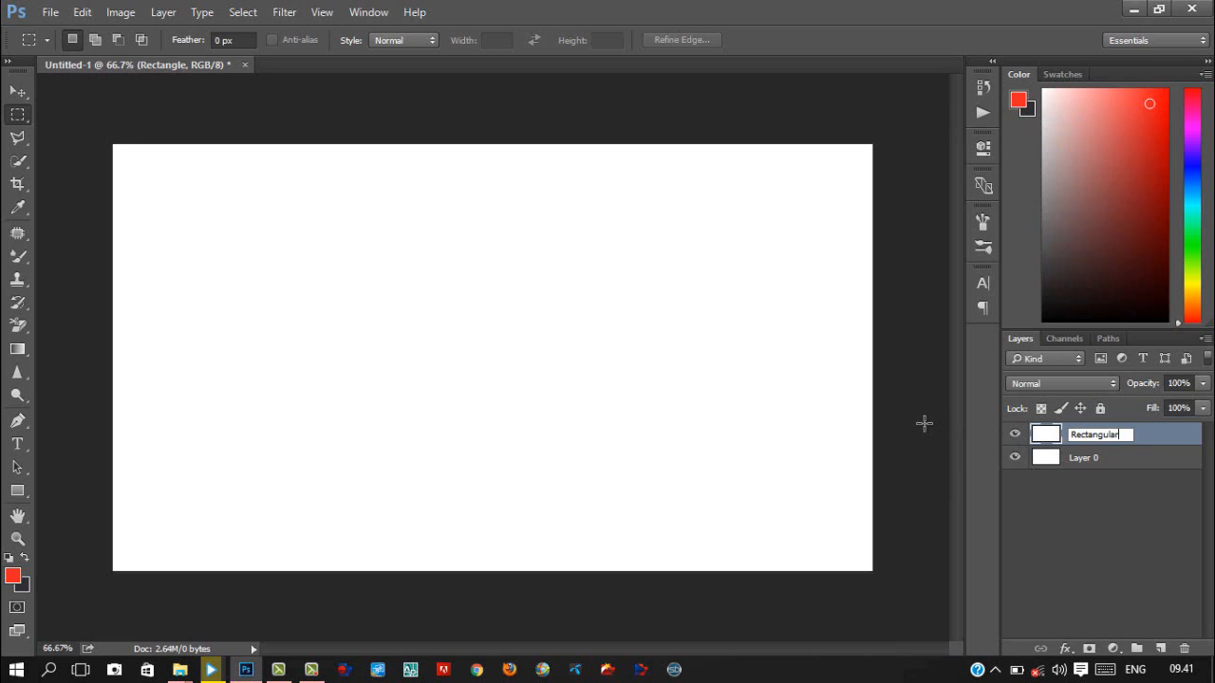
{"action": "key", "text": "Return"}
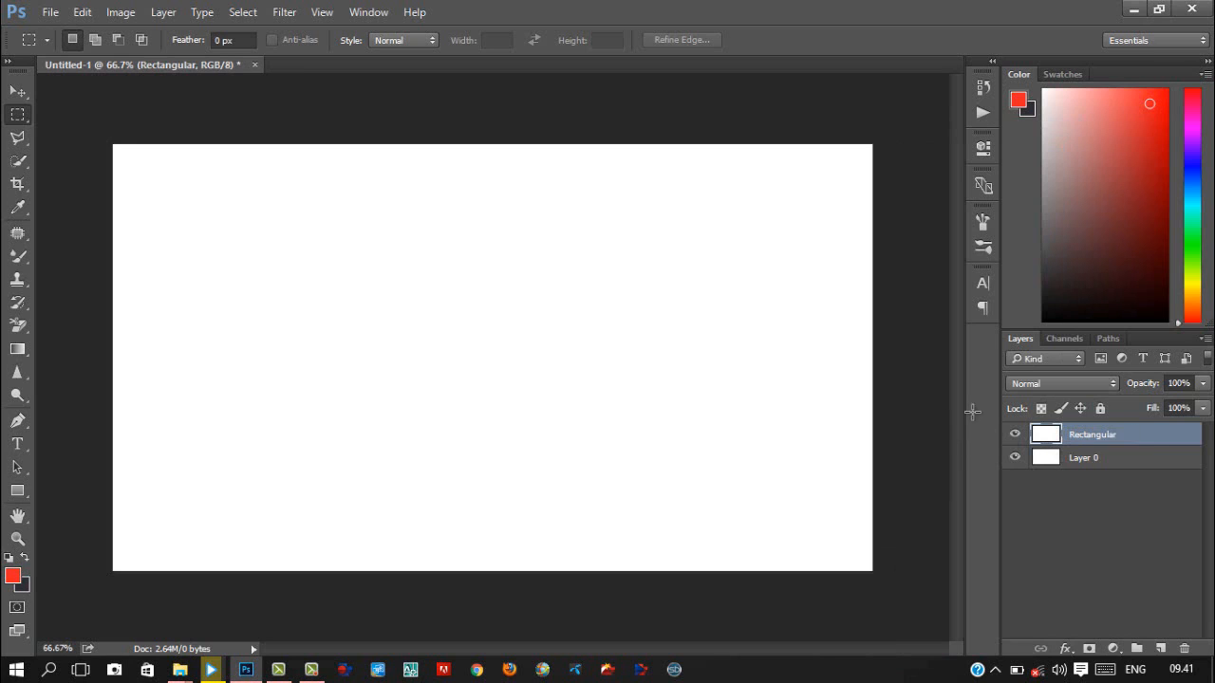
Step: Select a rectangular area in the upper middle of the canvas with the Rectangular Marquee Tool, fill it with the red foreground color and deselect
{"action": "right_click", "coordinate": [16, 113]}
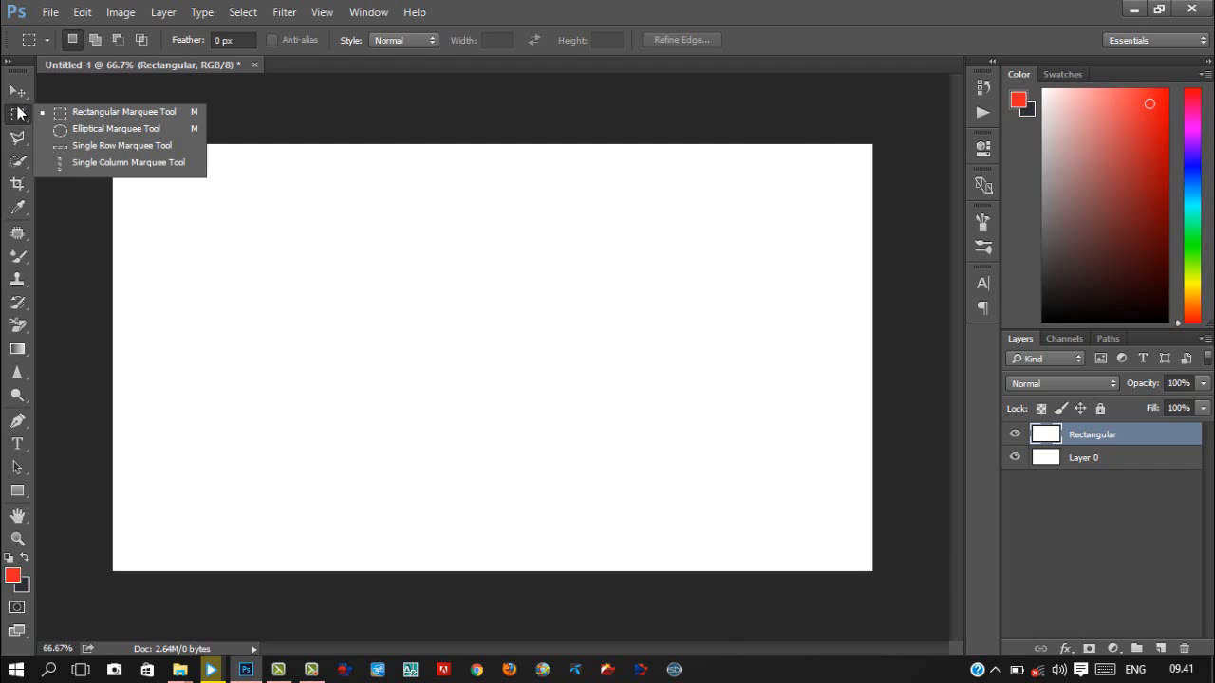
{"action": "left_click", "coordinate": [84, 109]}
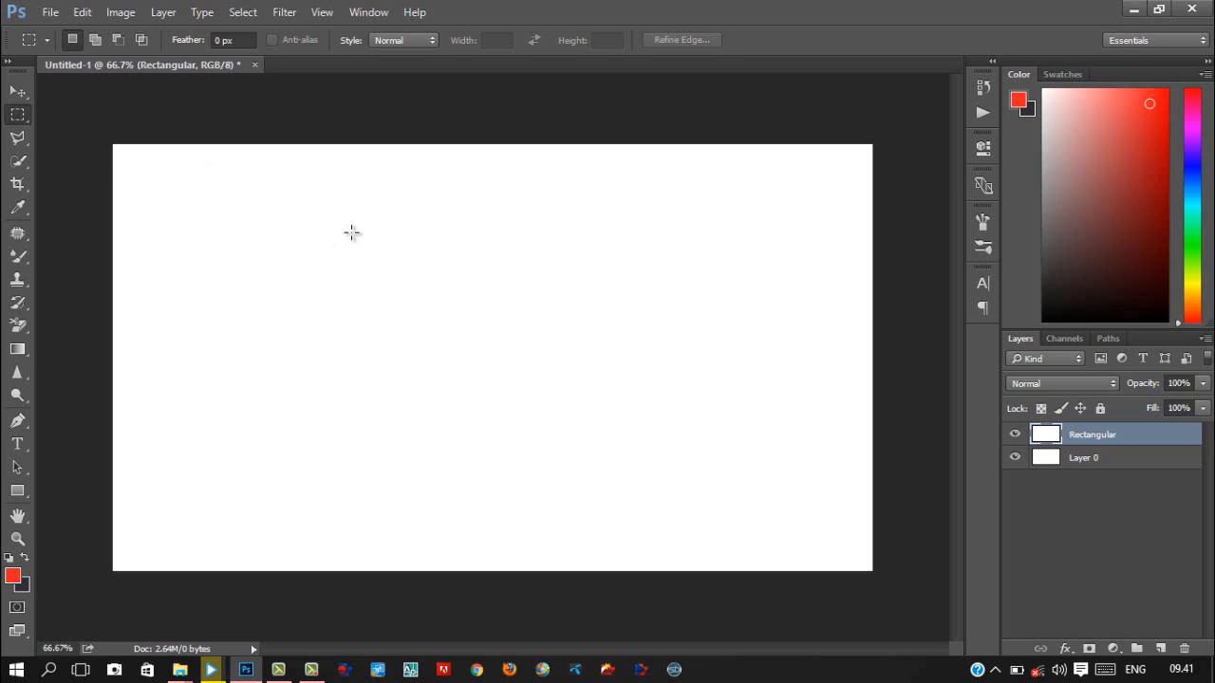
{"action": "left_click_drag", "start_coordinate": [349, 233], "coordinate": [589, 374]}
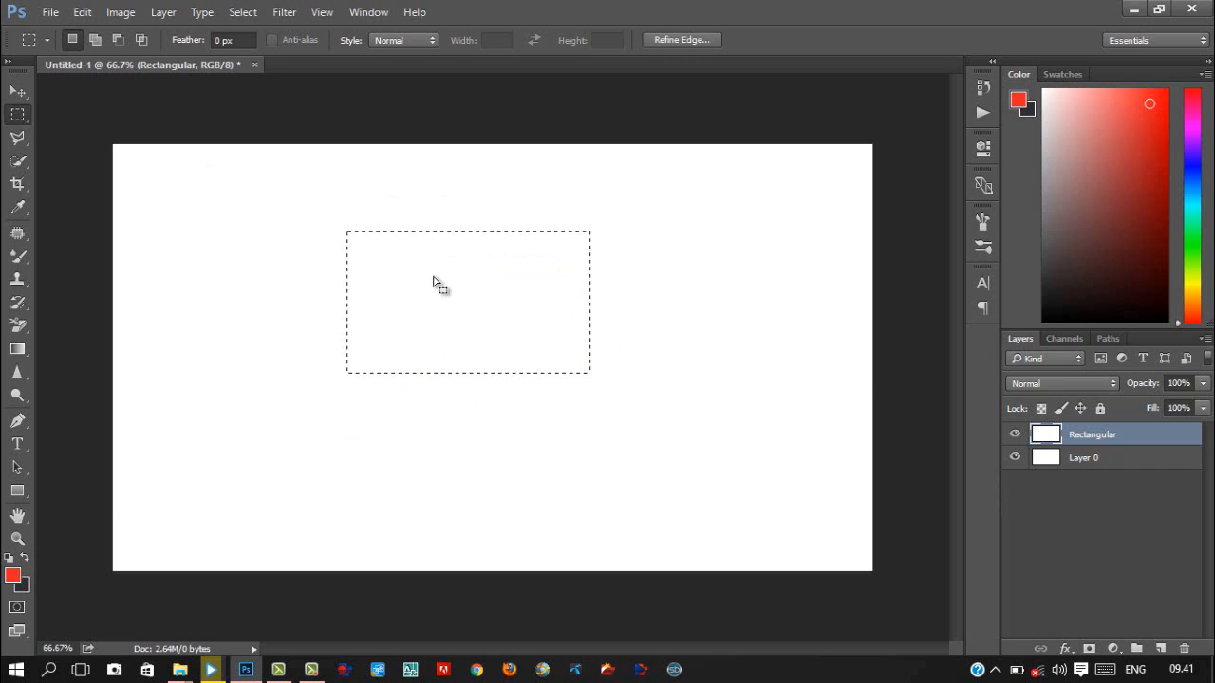
{"action": "key", "text": "alt+BackSpace"}
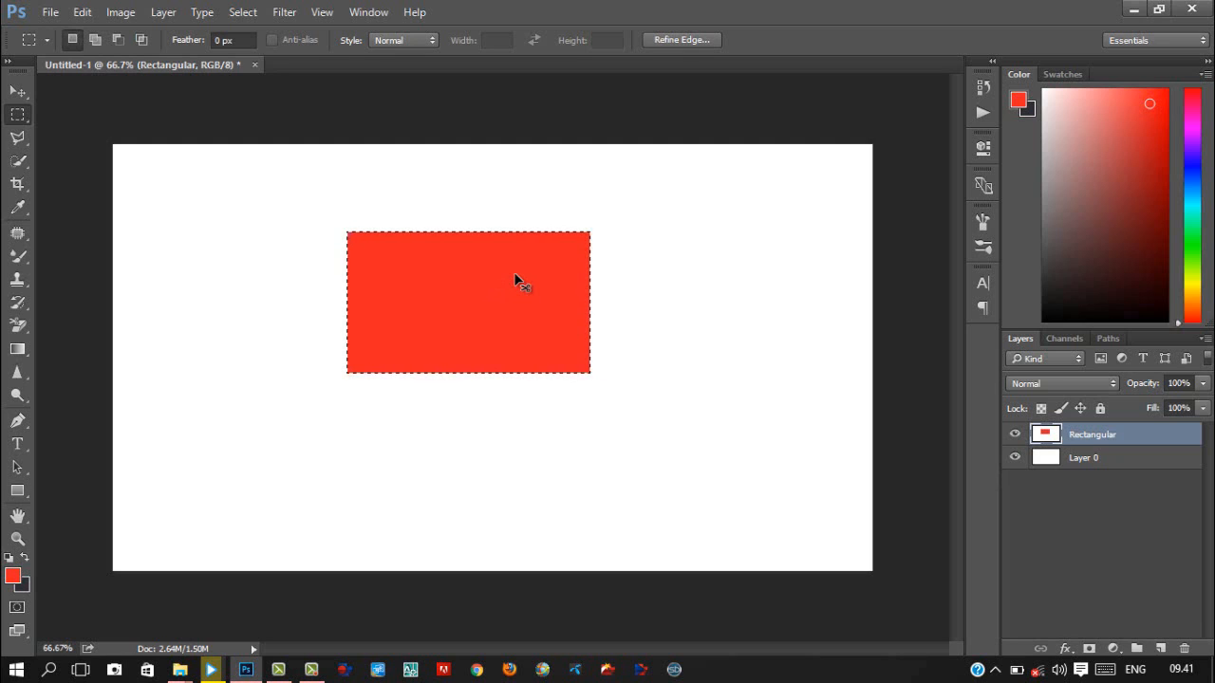
{"action": "key", "text": "ctrl+d"}
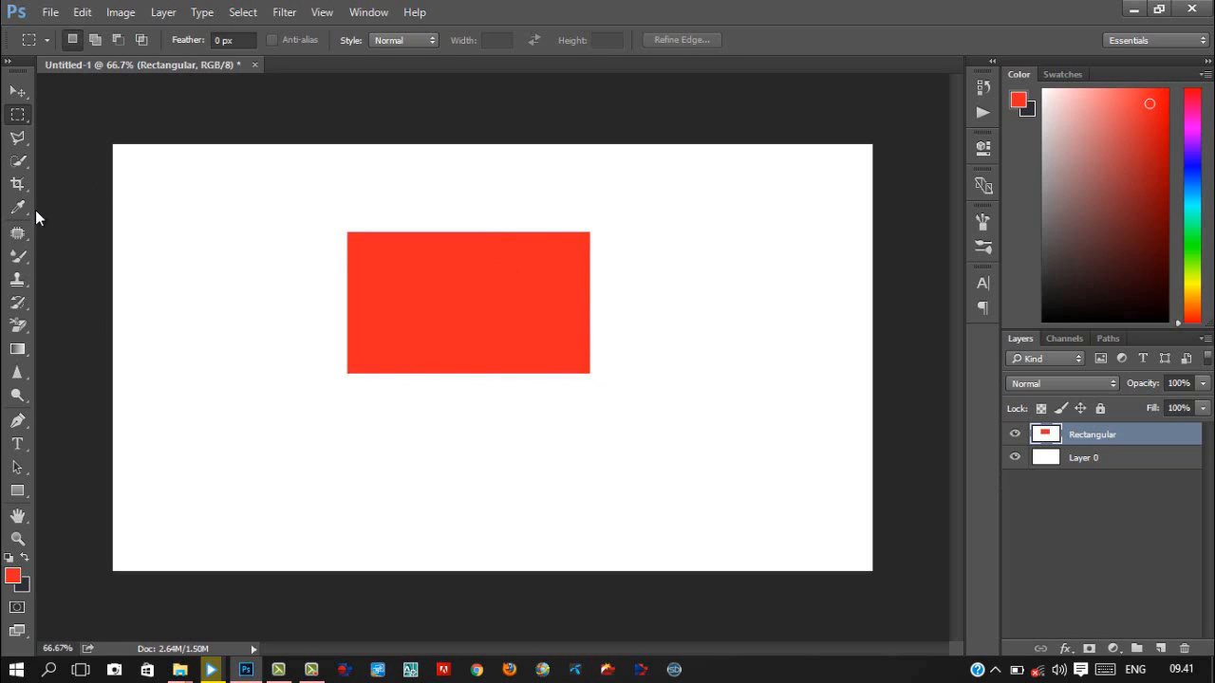
Step: Add a new layer above the Rectangular layer and name it Elliptical
{"action": "right_click", "coordinate": [20, 115]}
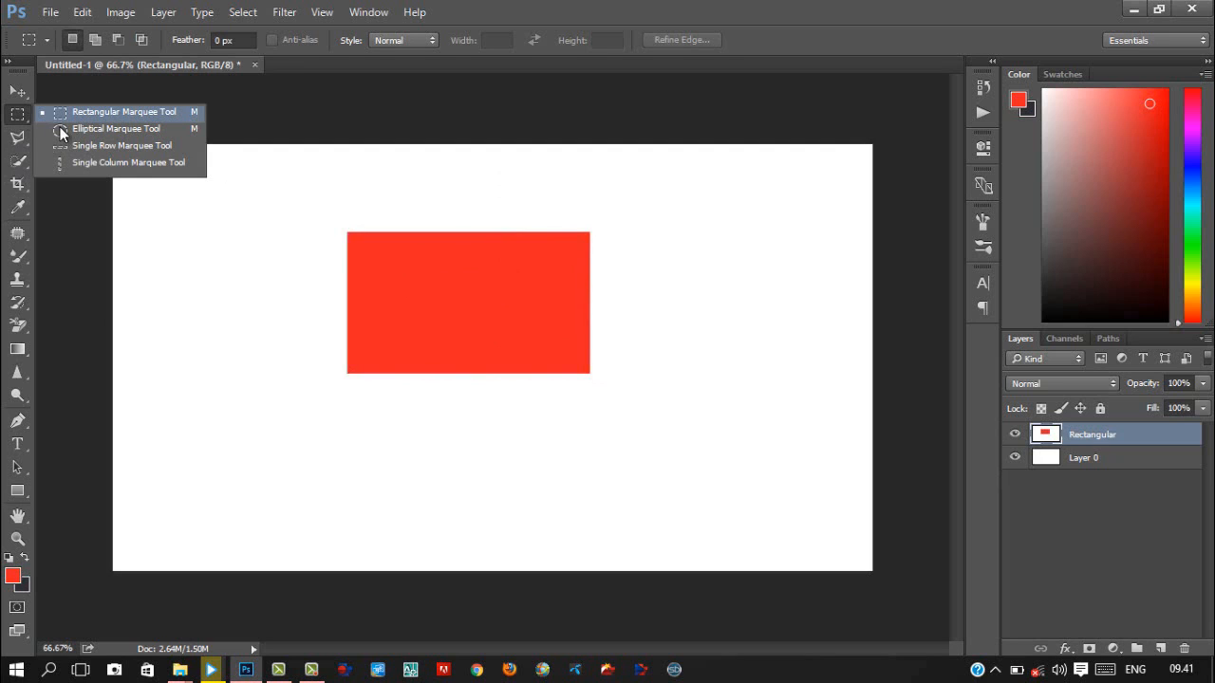
{"action": "left_click", "coordinate": [80, 218]}
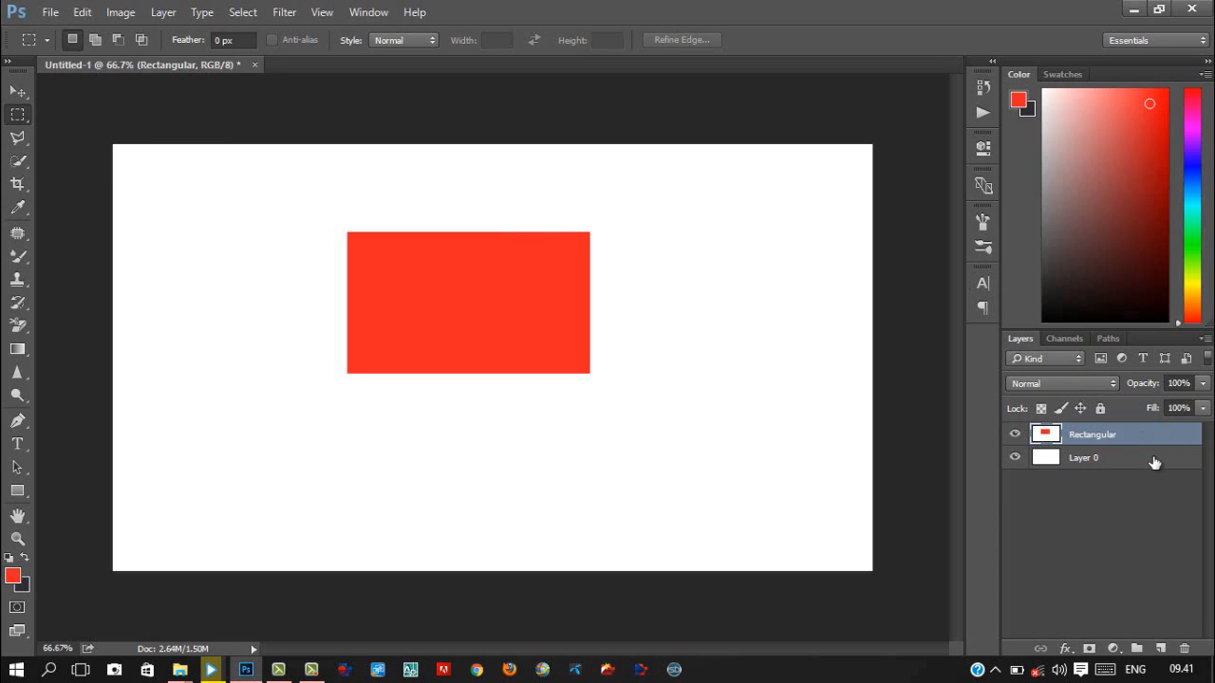
{"action": "left_click", "coordinate": [1164, 649]}
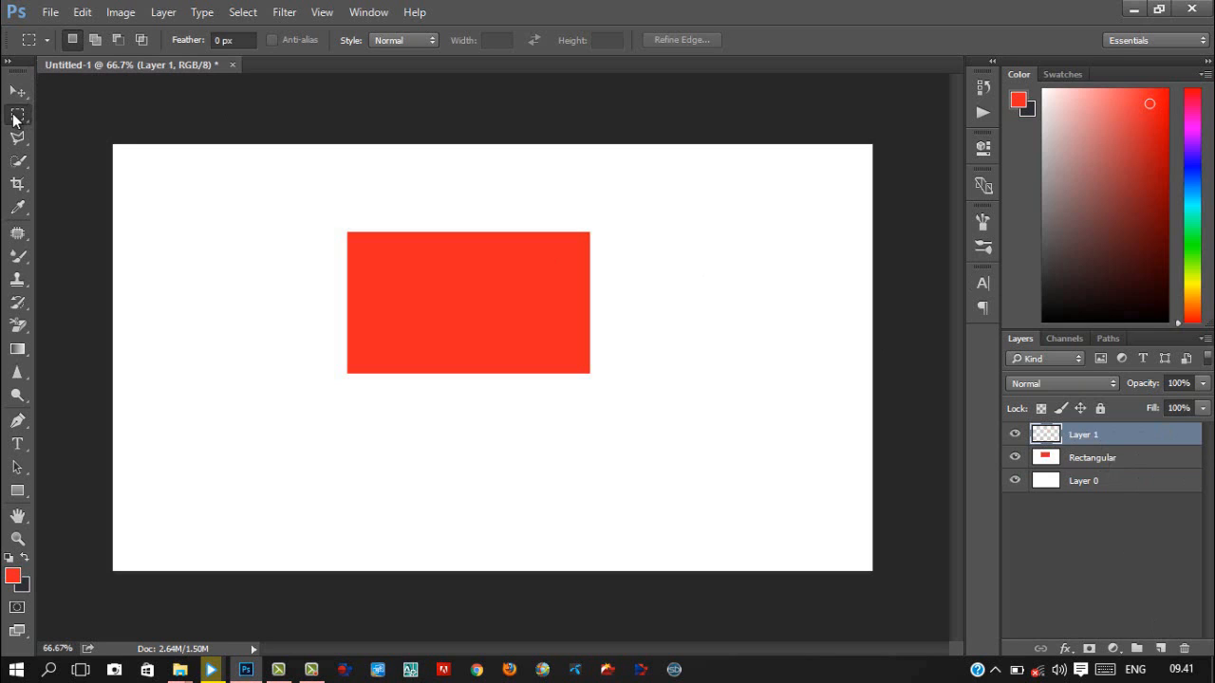
{"action": "left_click", "coordinate": [16, 116]}
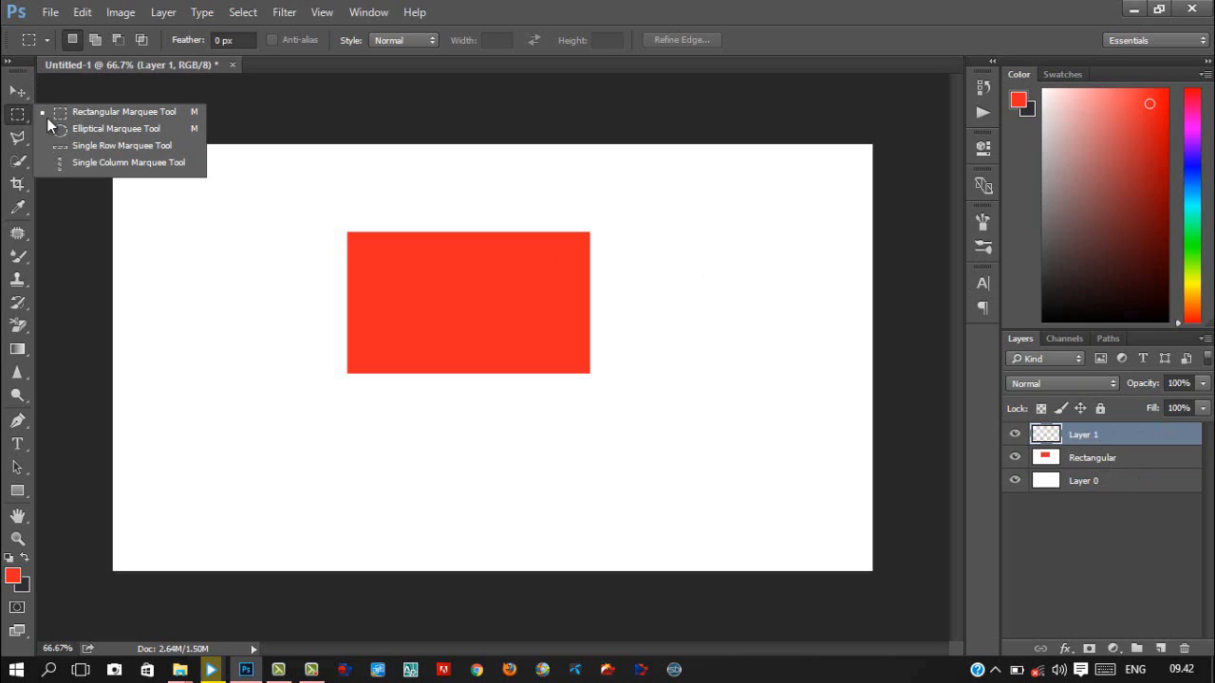
{"action": "left_click", "coordinate": [69, 220]}
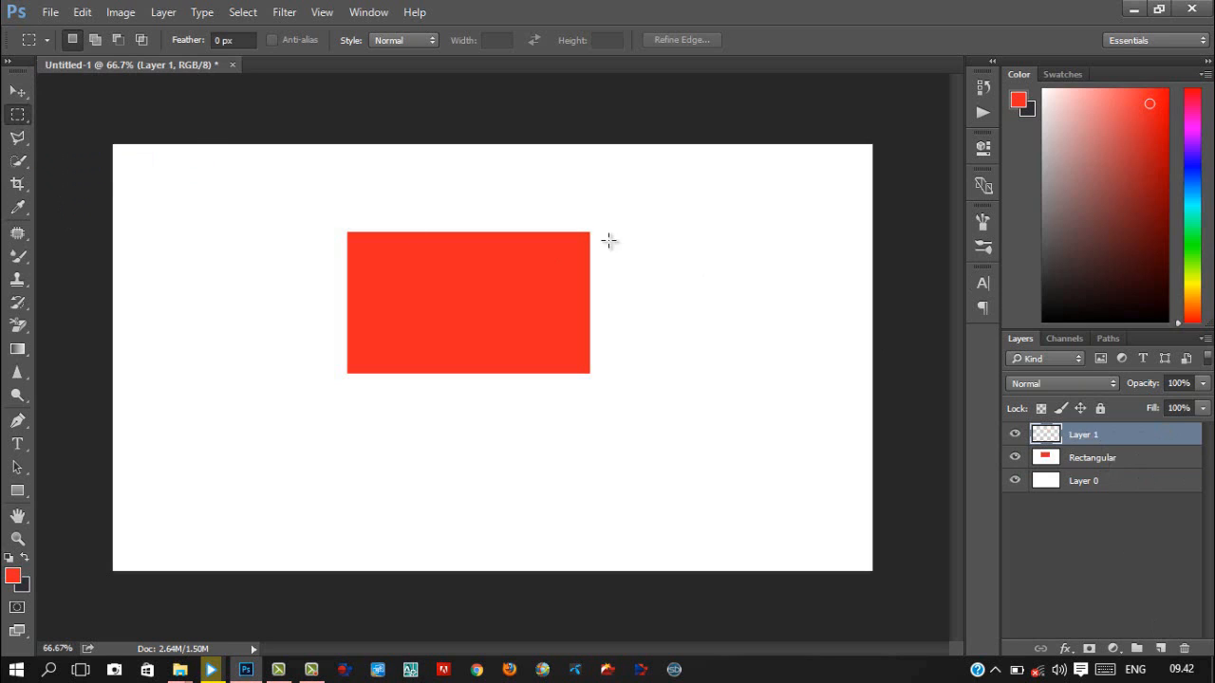
{"action": "double_click", "coordinate": [1083, 434]}
{"action": "type", "text": "E"}
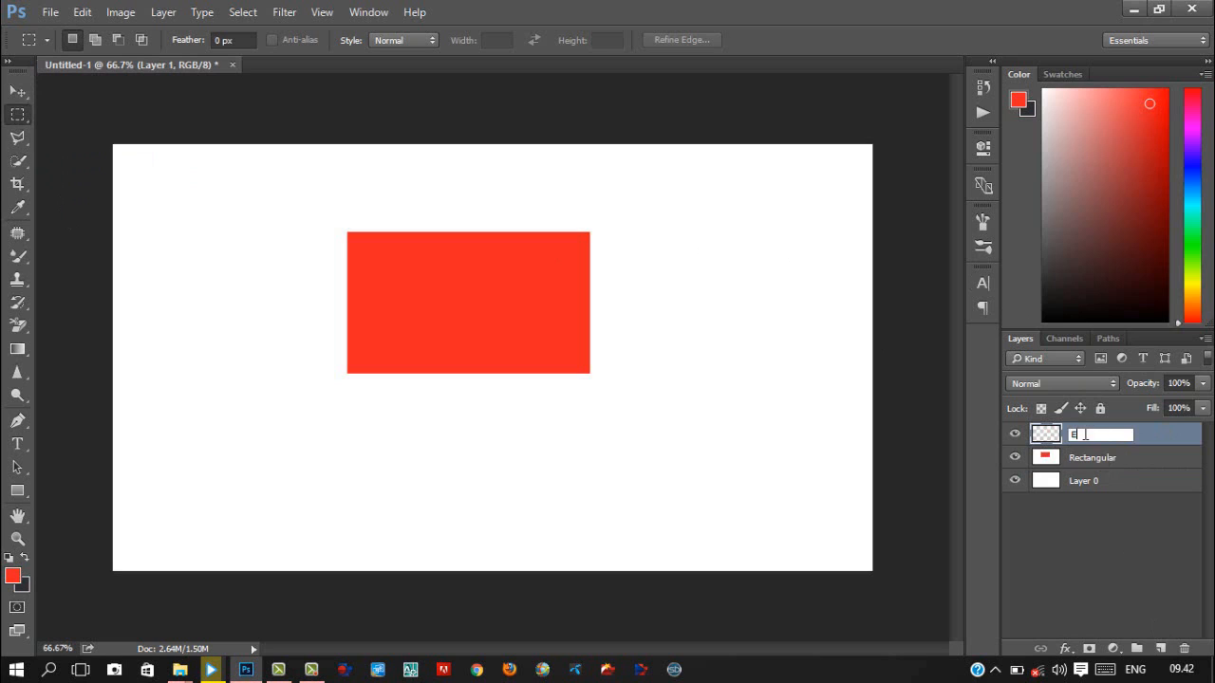
{"action": "type", "text": "lliptical"}
{"action": "key", "text": "Return"}
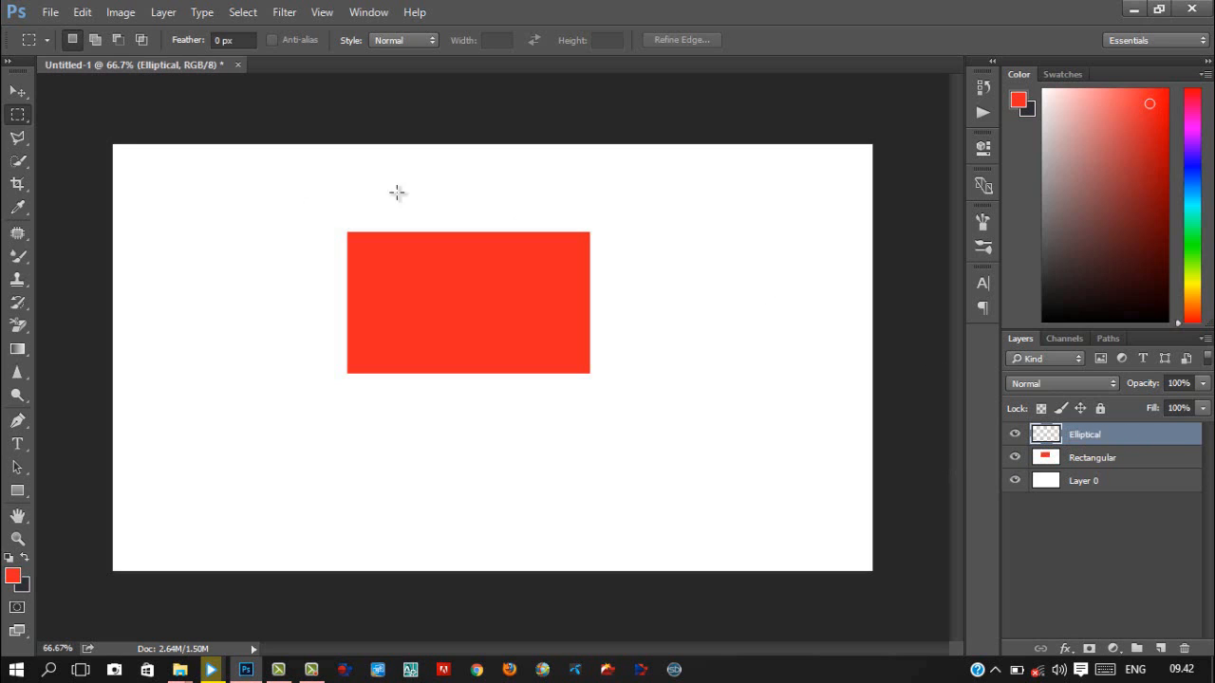
Step: Make a roughly circular selection with the Elliptical Marquee Tool and center it inside the red rectangle
{"action": "left_click", "coordinate": [16, 115]}
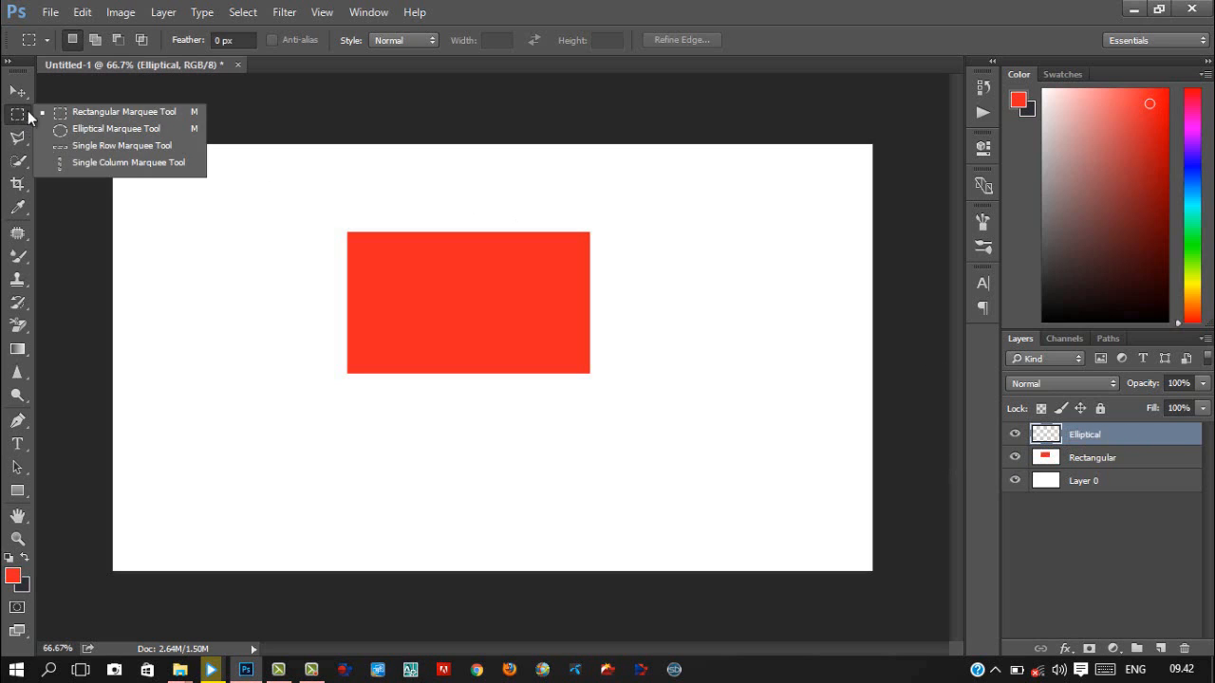
{"action": "left_click", "coordinate": [97, 126]}
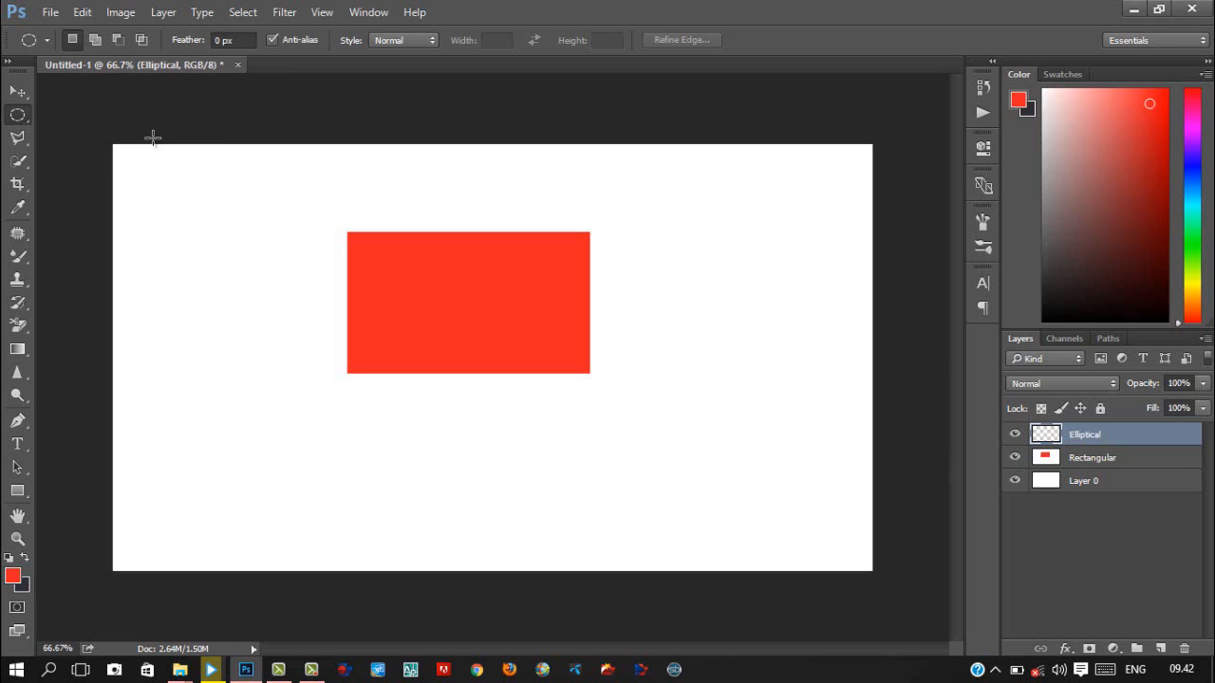
{"action": "left_click_drag", "start_coordinate": [437, 285], "coordinate": [514, 358]}
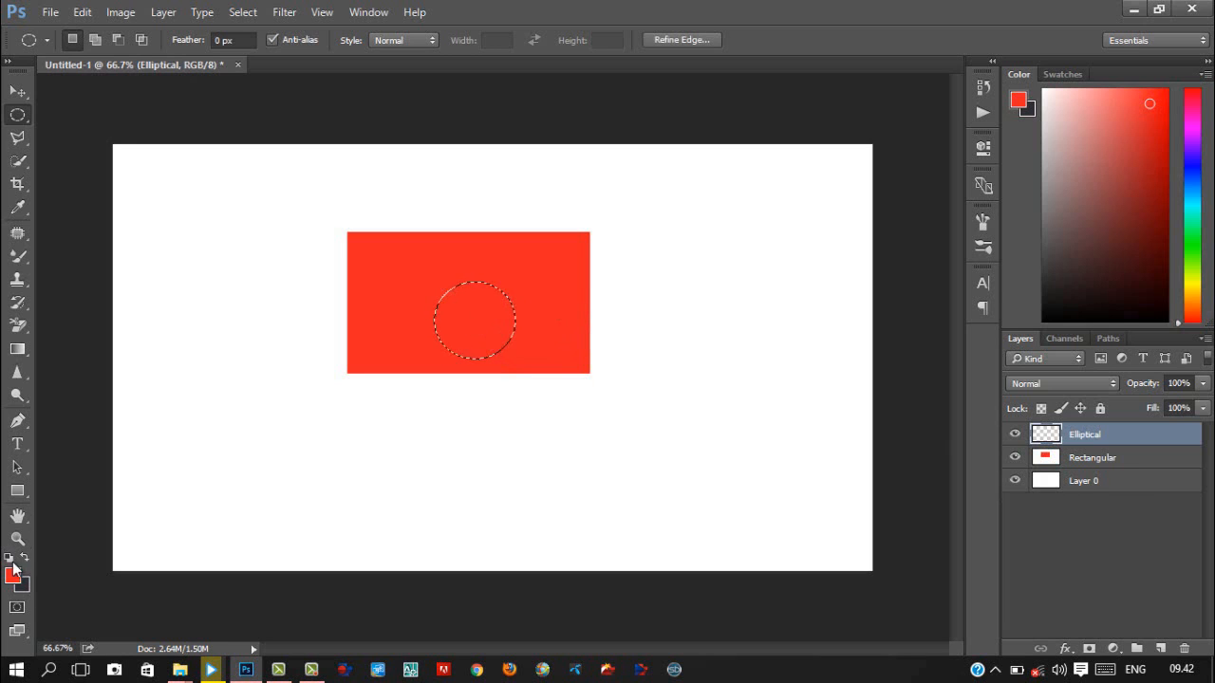
{"action": "left_click_drag", "start_coordinate": [472, 312], "coordinate": [471, 293]}
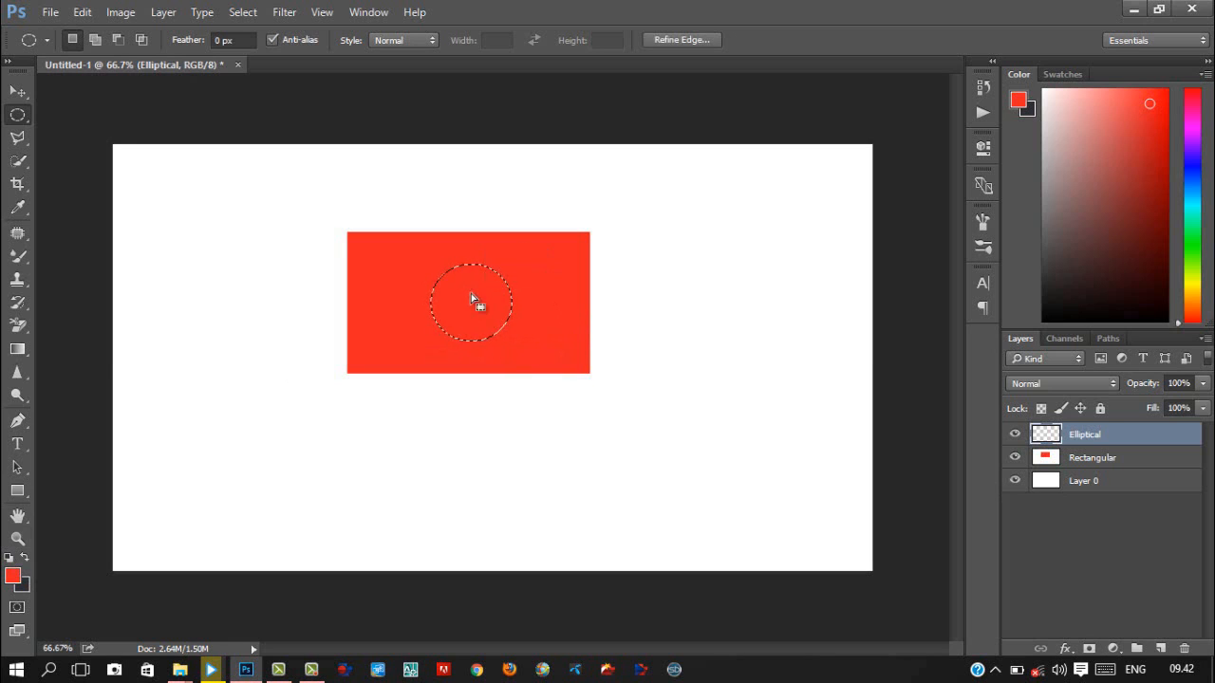
Step: Set the foreground color to green 22f512 and fill the circular selection on the Elliptical layer with it
{"action": "left_click", "coordinate": [13, 577]}
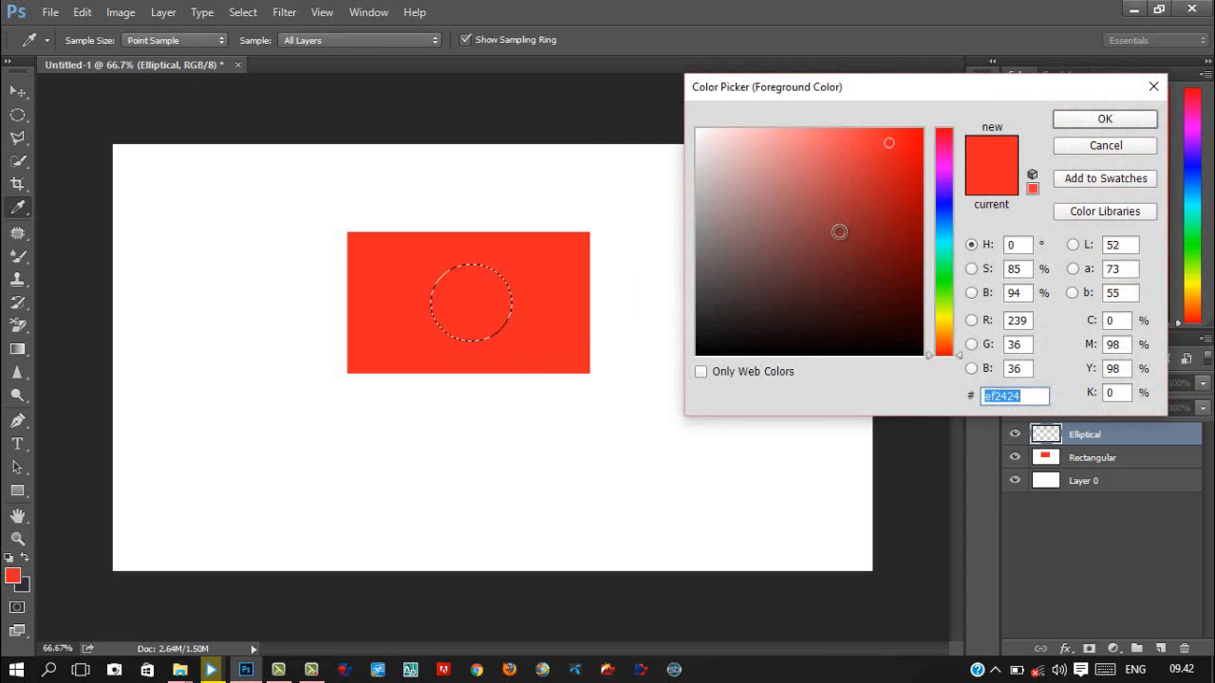
{"action": "left_click", "coordinate": [941, 216]}
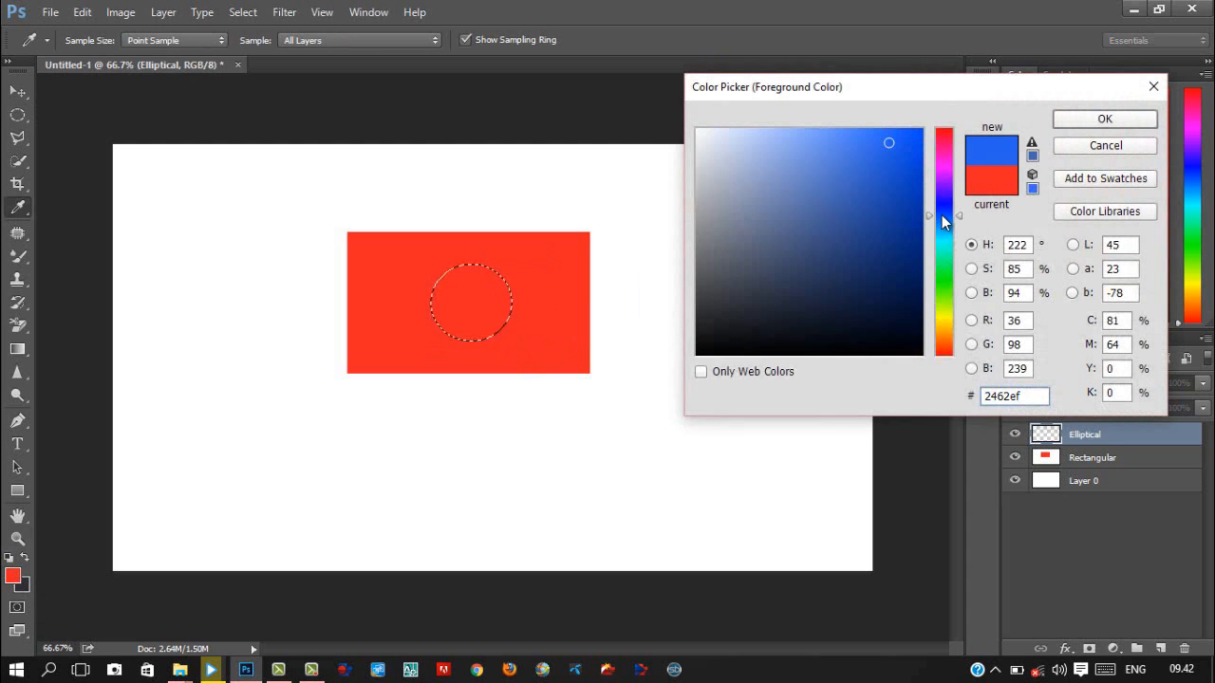
{"action": "left_click", "coordinate": [944, 282]}
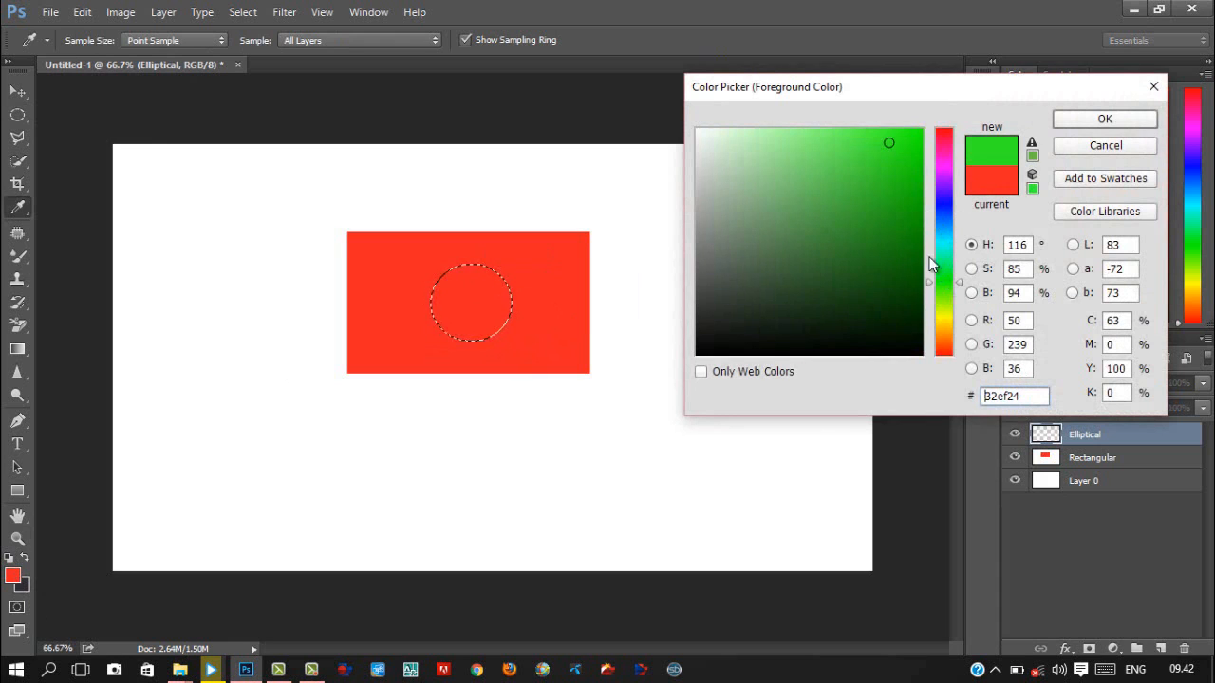
{"action": "left_click_drag", "start_coordinate": [885, 145], "coordinate": [906, 138]}
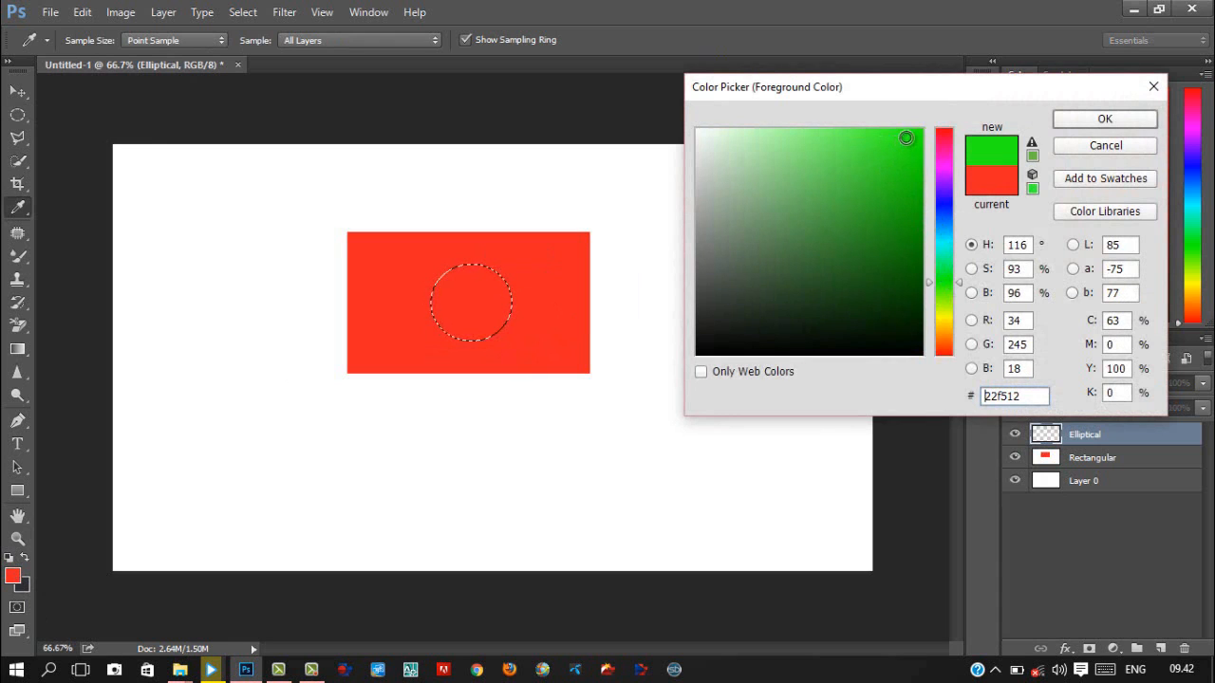
{"action": "left_click", "coordinate": [1093, 119]}
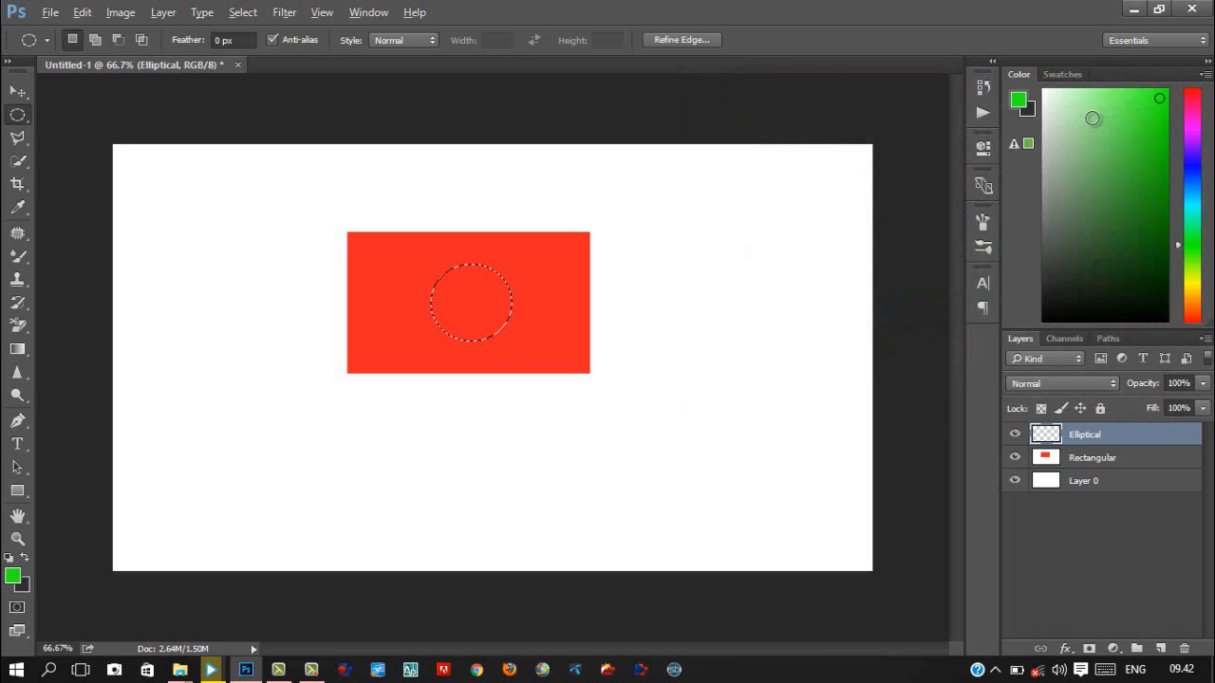
{"action": "key", "text": "alt+BackSpace"}
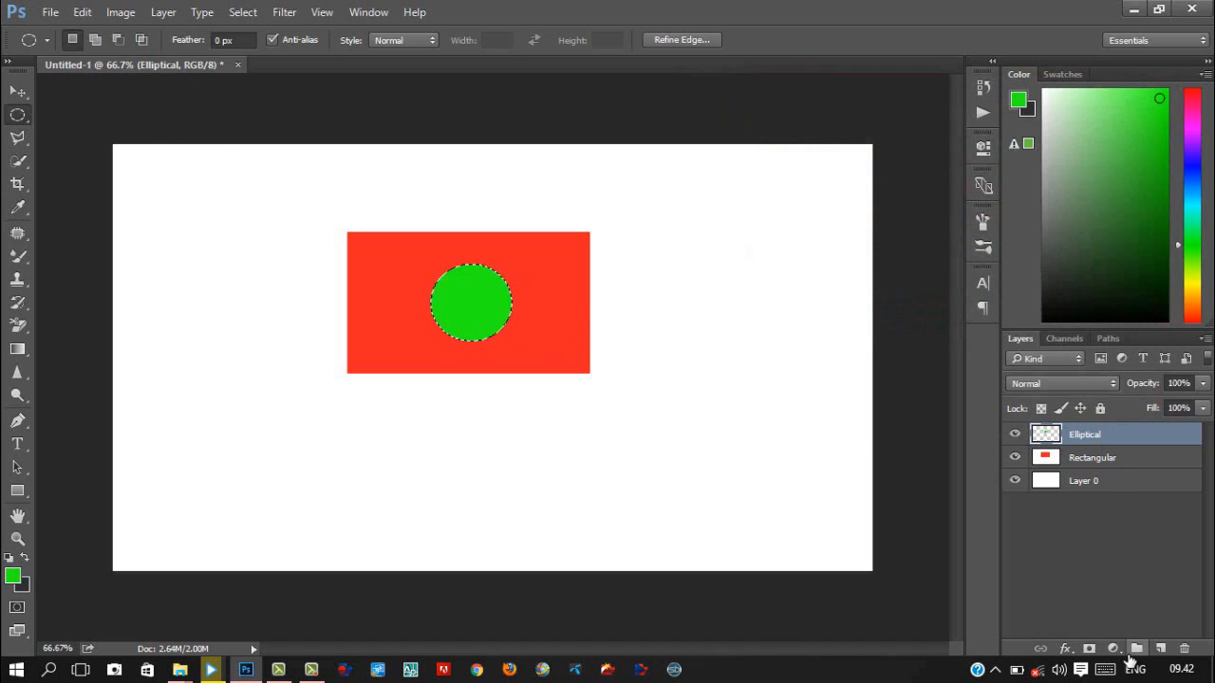
Step: Add a new layer named Single Row above the Elliptical layer and clear the circular selection
{"action": "left_click", "coordinate": [1160, 649]}
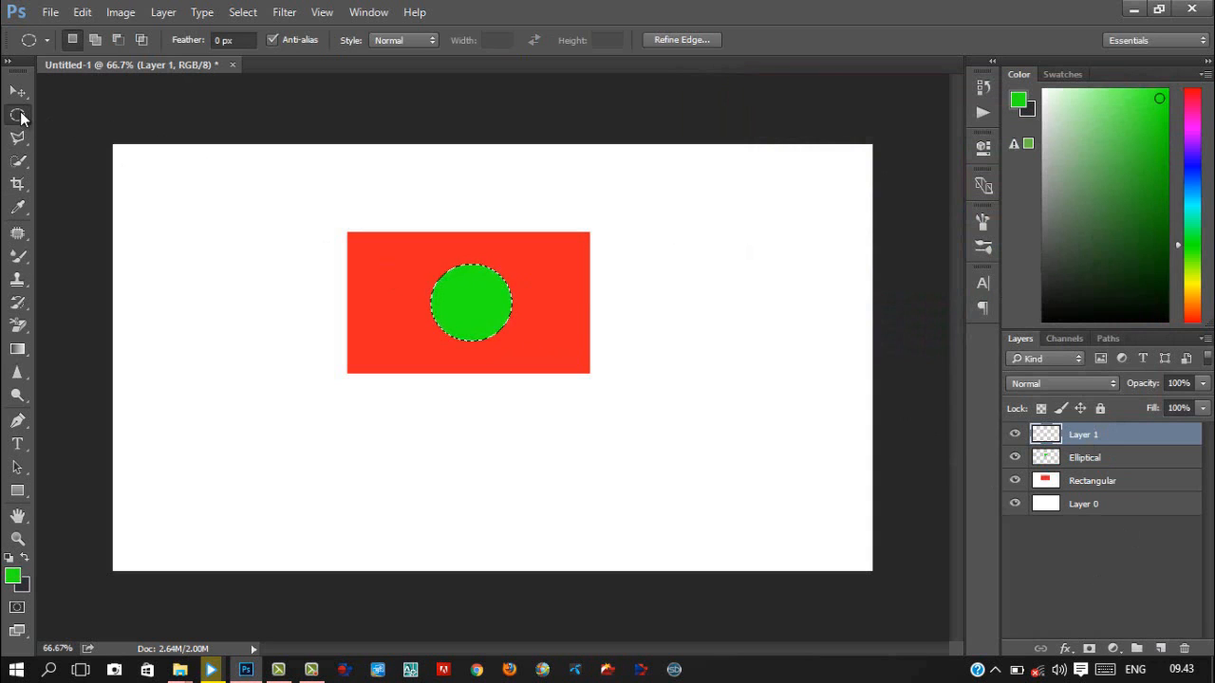
{"action": "right_click", "coordinate": [21, 116]}
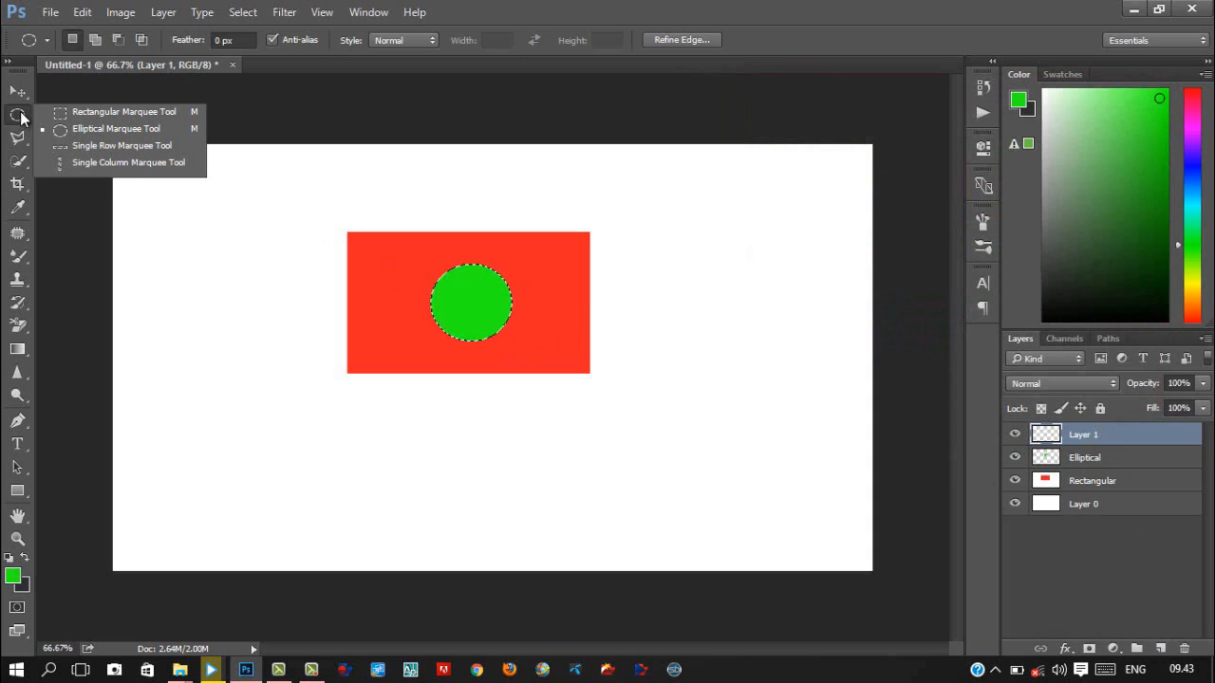
{"action": "left_click", "coordinate": [76, 238]}
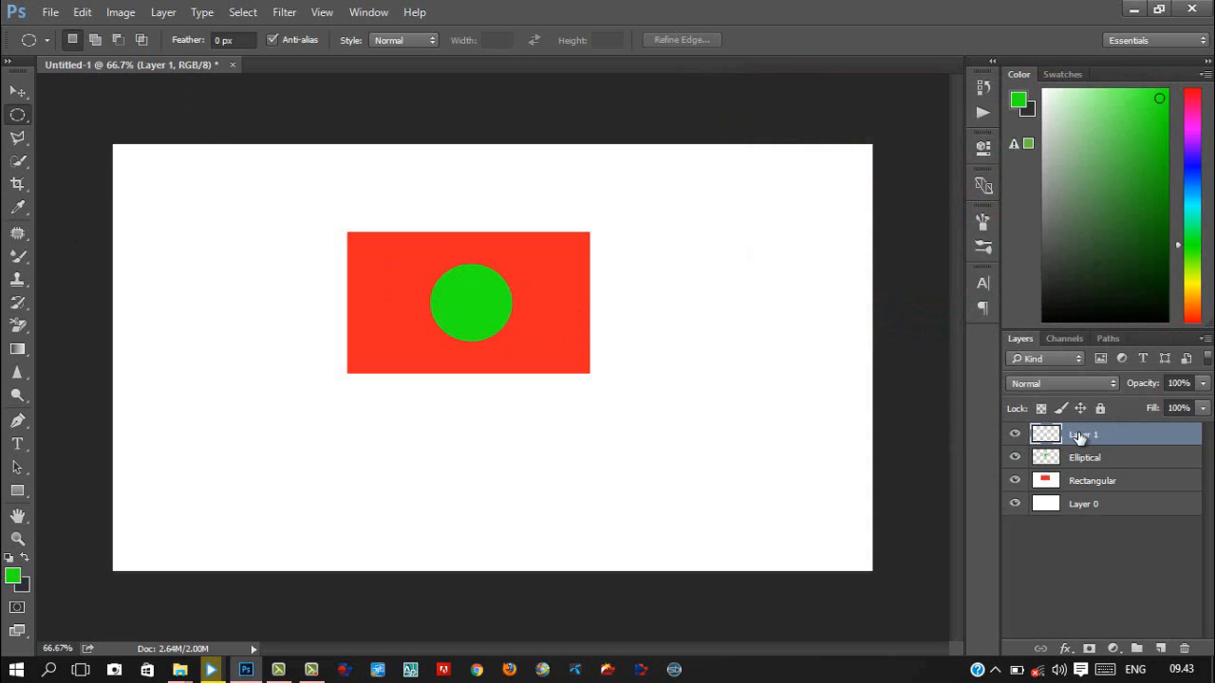
{"action": "double_click", "coordinate": [1078, 433]}
{"action": "type", "text": "single Row"}
{"action": "key", "text": "Return"}
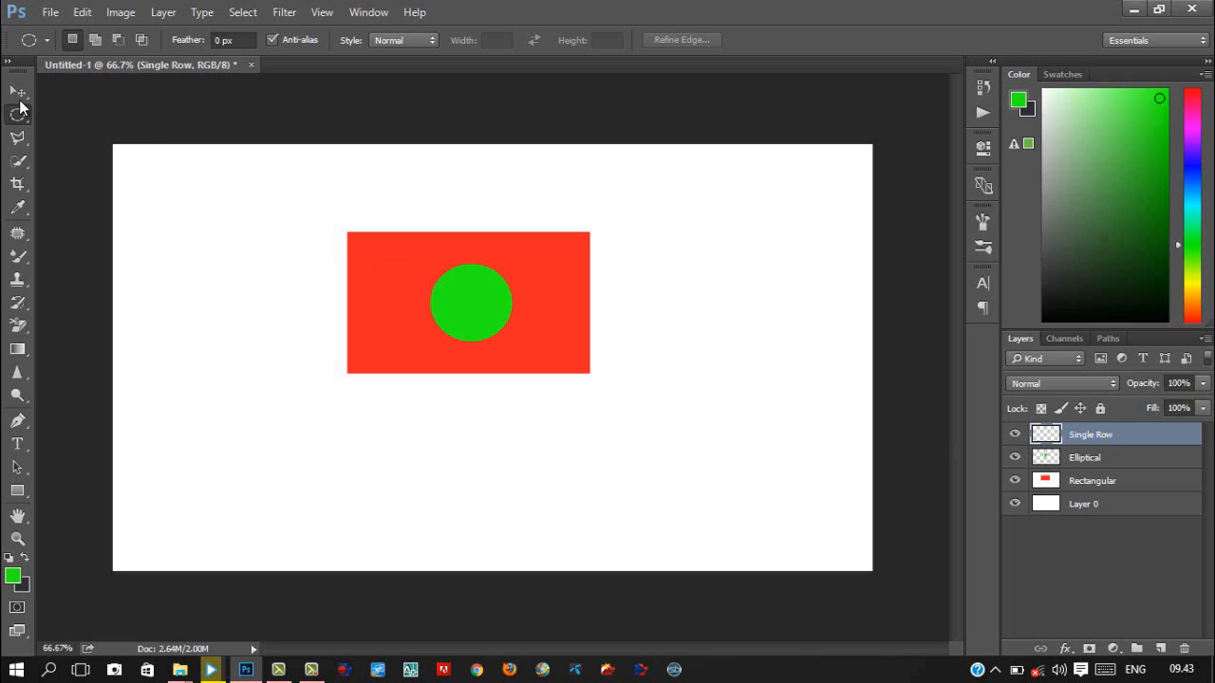
{"action": "right_click", "coordinate": [21, 116]}
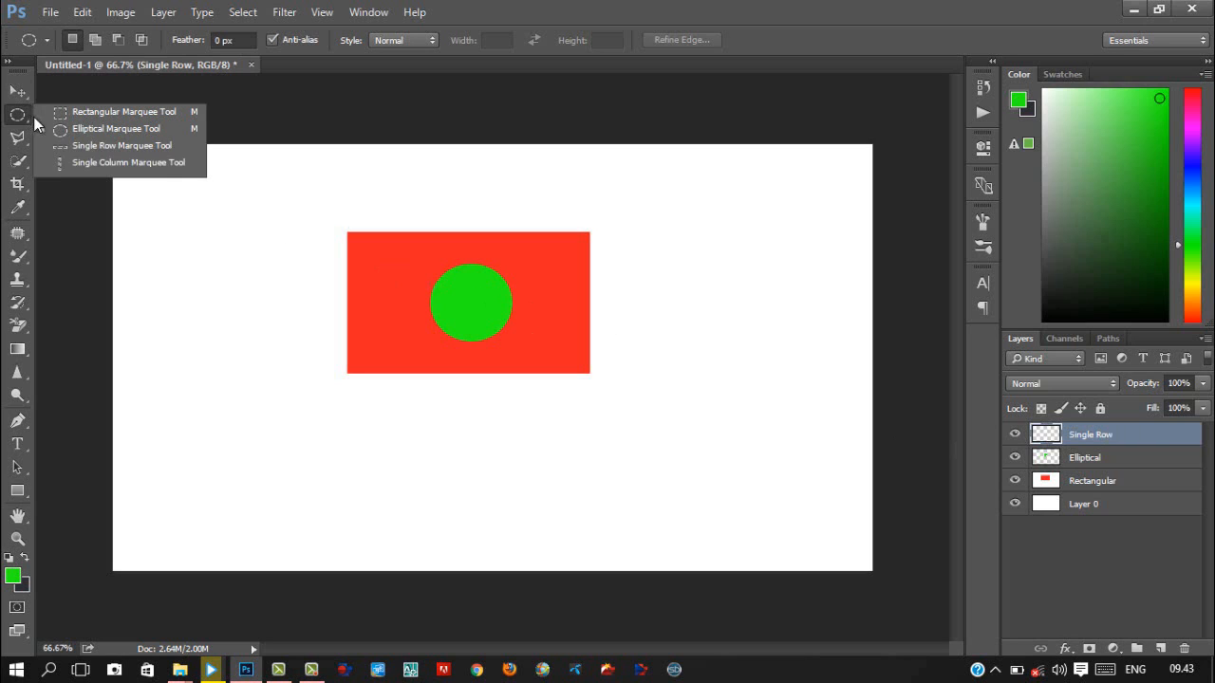
{"action": "left_click", "coordinate": [91, 145]}
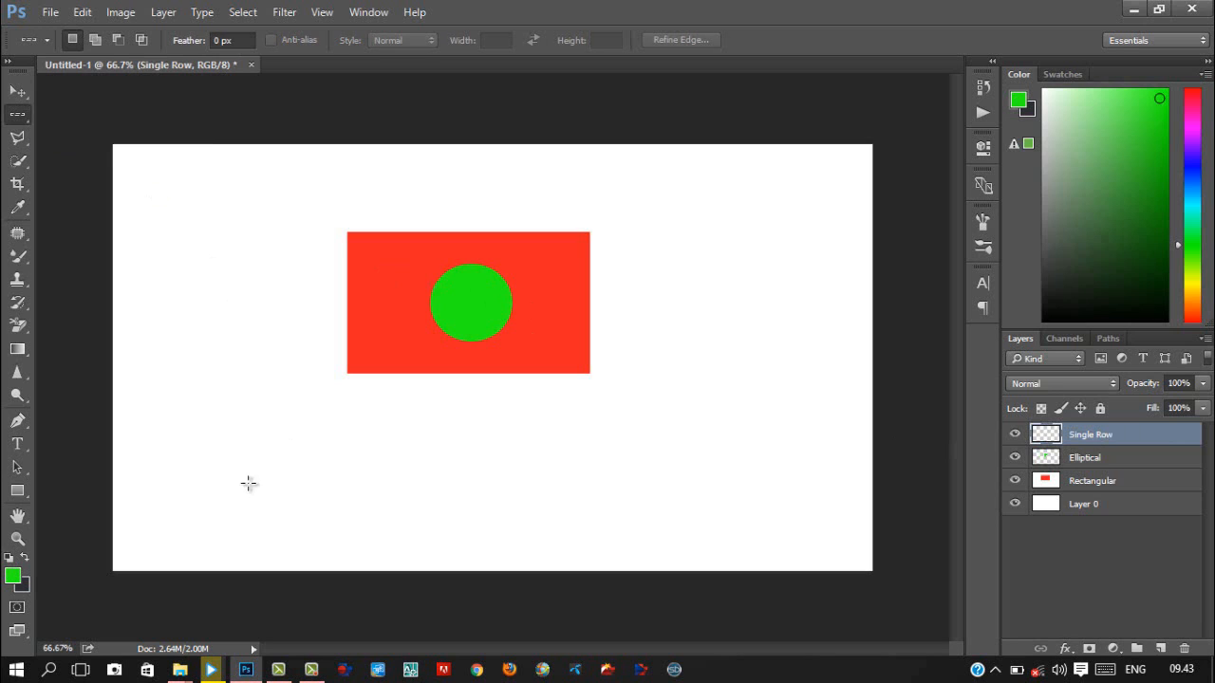
{"action": "left_click", "coordinate": [217, 464]}
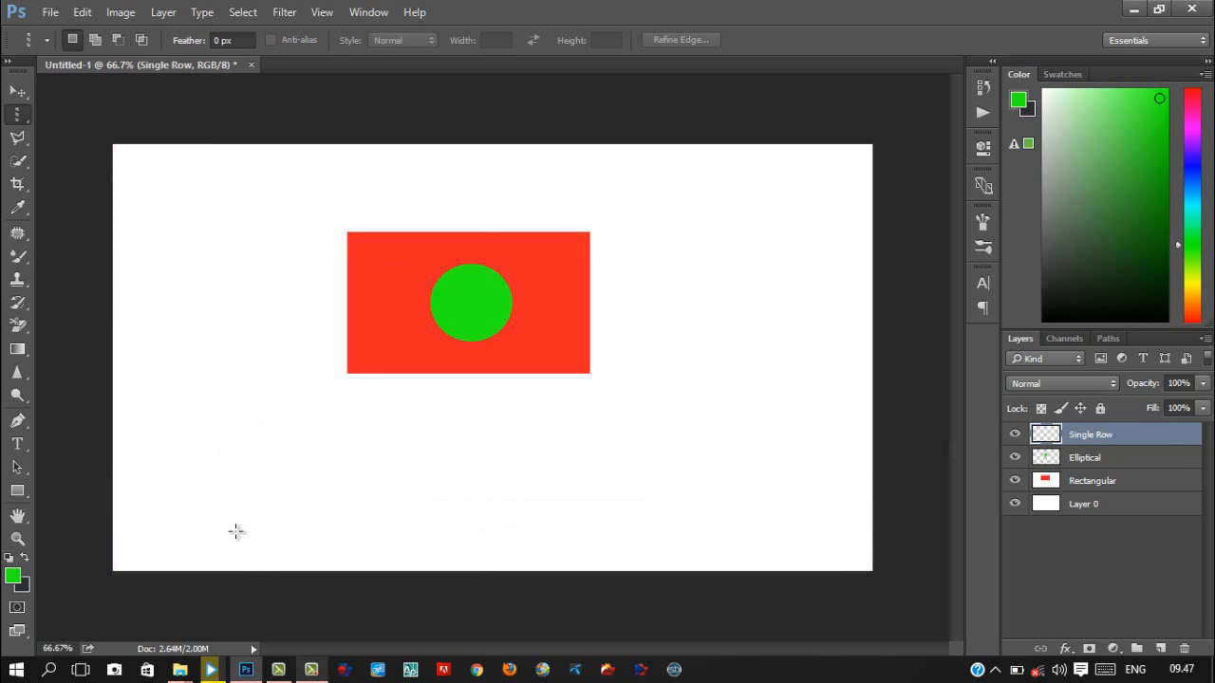
Step: Select a pixel row below the red rectangle with the Single Row Marquee Tool, fill it with the green foreground color, and deselect
{"action": "right_click", "coordinate": [15, 117]}
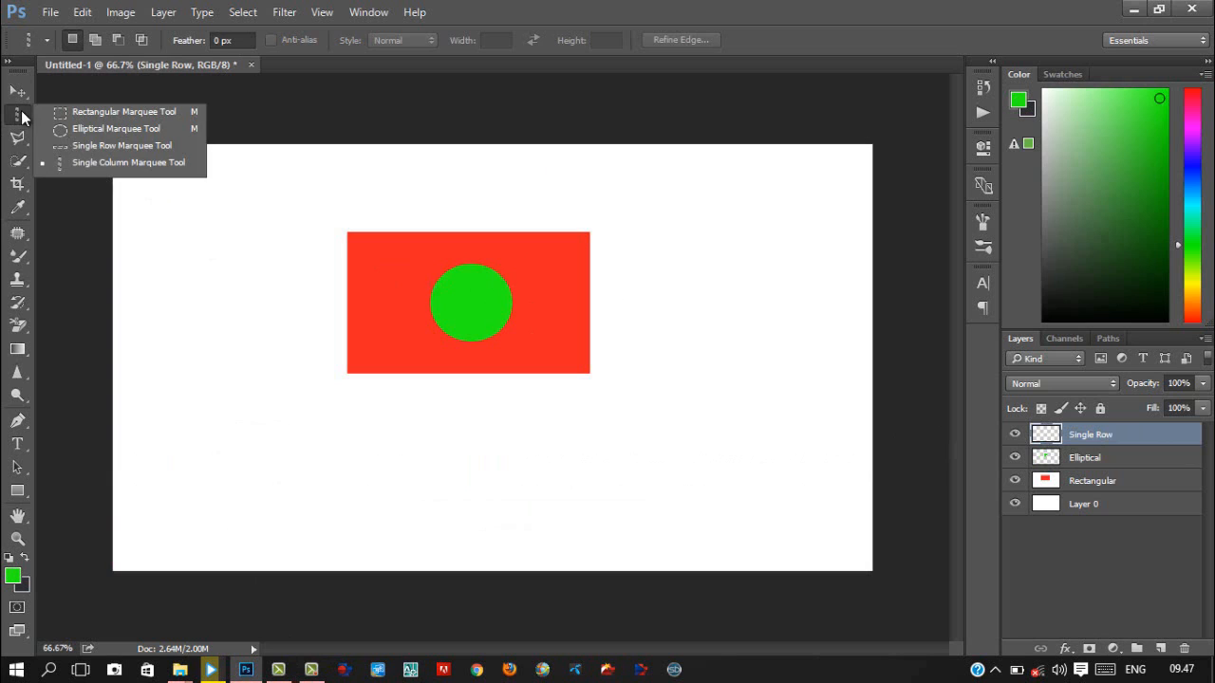
{"action": "left_click", "coordinate": [94, 141]}
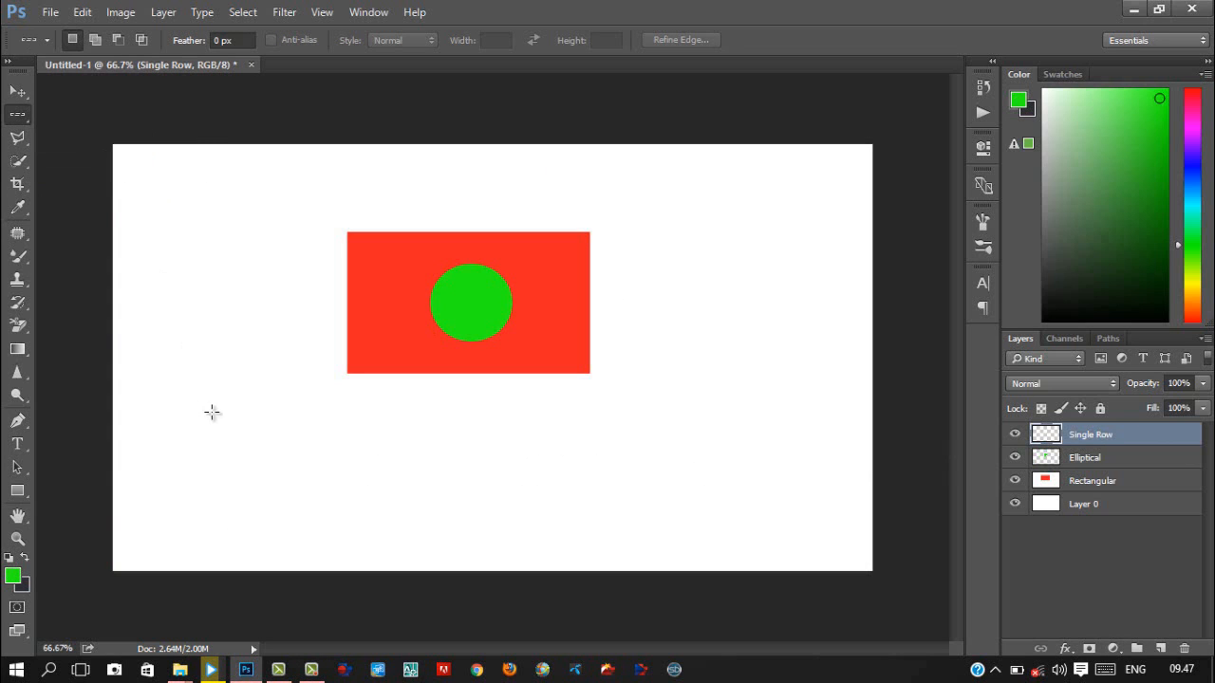
{"action": "left_click_drag", "start_coordinate": [197, 476], "coordinate": [209, 492]}
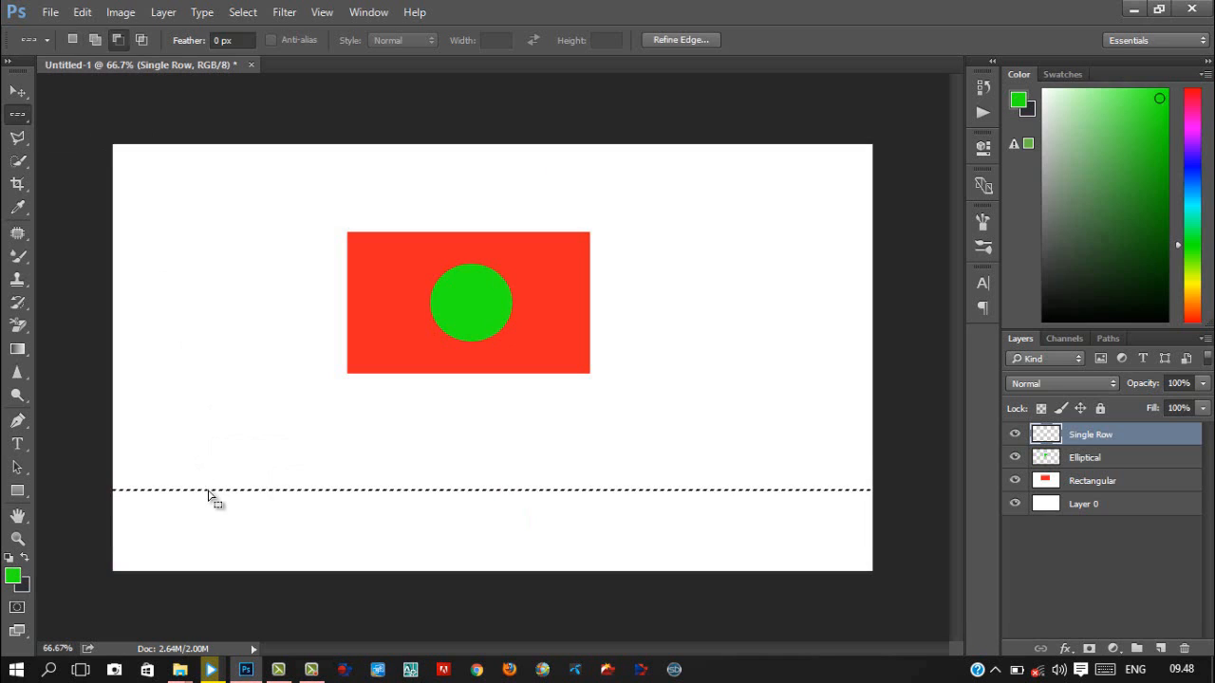
{"action": "key", "text": "alt+BackSpace"}
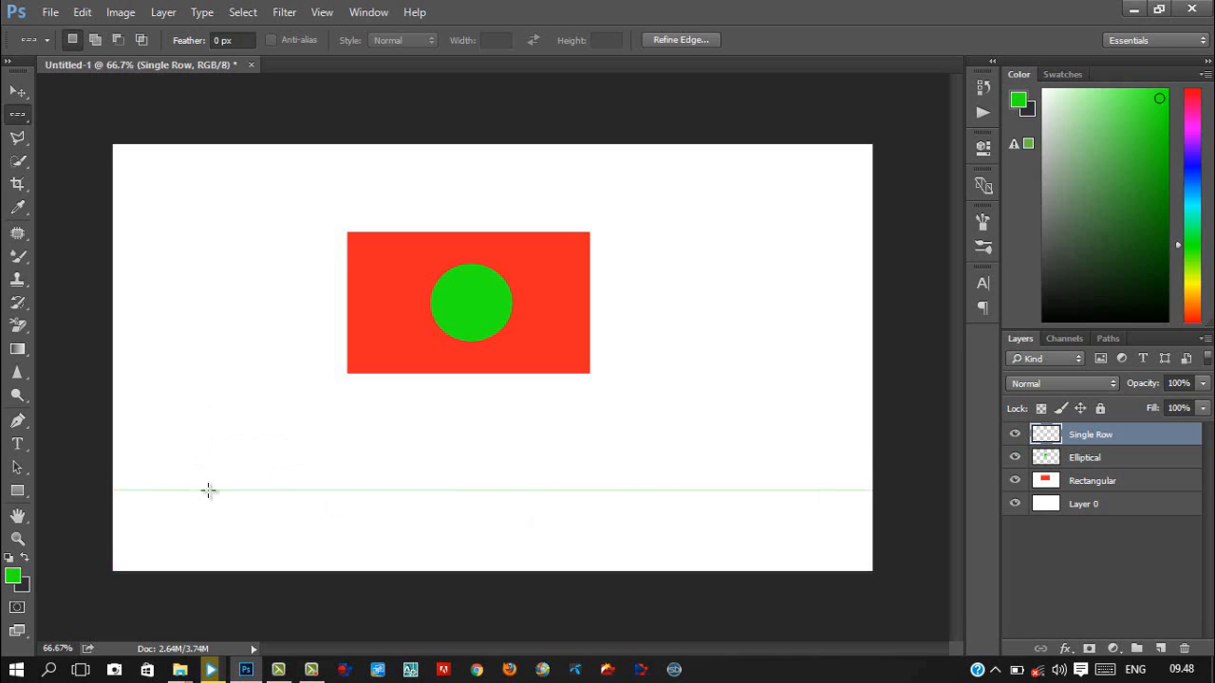
{"action": "key", "text": "ctrl+d"}
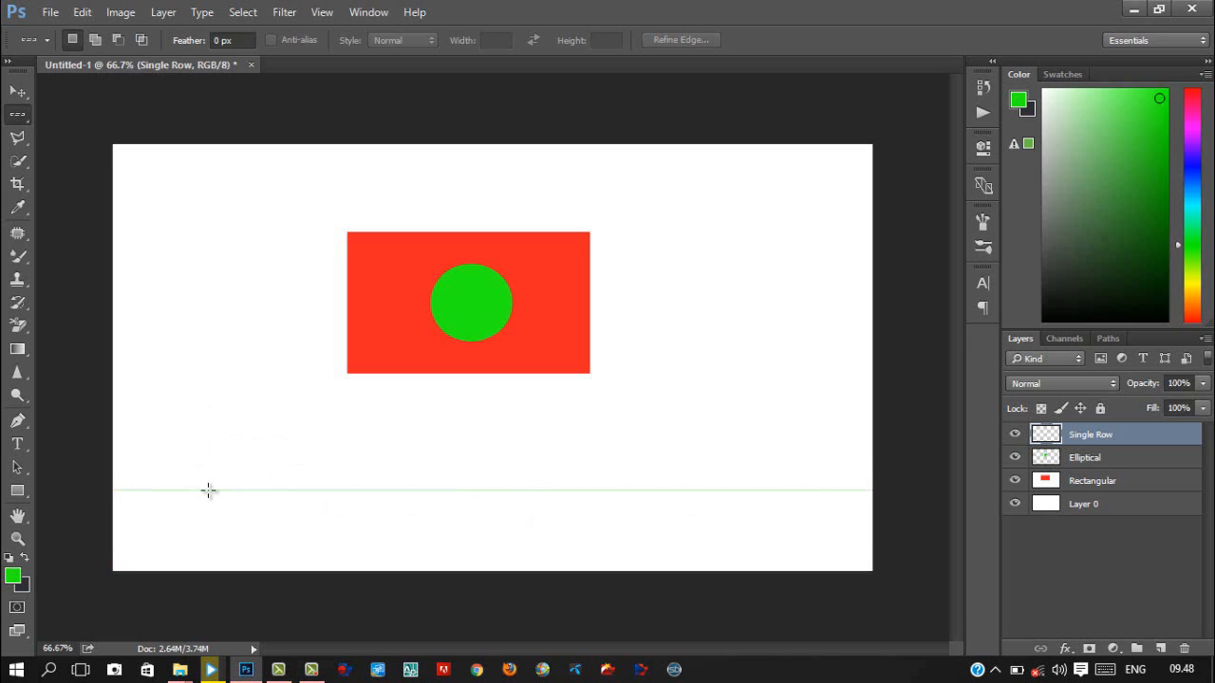
Step: Select a pixel column along the red rectangle's left edge with the Single Column Marquee Tool, fill it with green, and deselect
{"action": "right_click", "coordinate": [19, 115]}
{"action": "left_click", "coordinate": [85, 164]}
{"action": "left_click", "coordinate": [347, 285]}
{"action": "left_click_drag", "start_coordinate": [346, 284], "coordinate": [346, 285]}
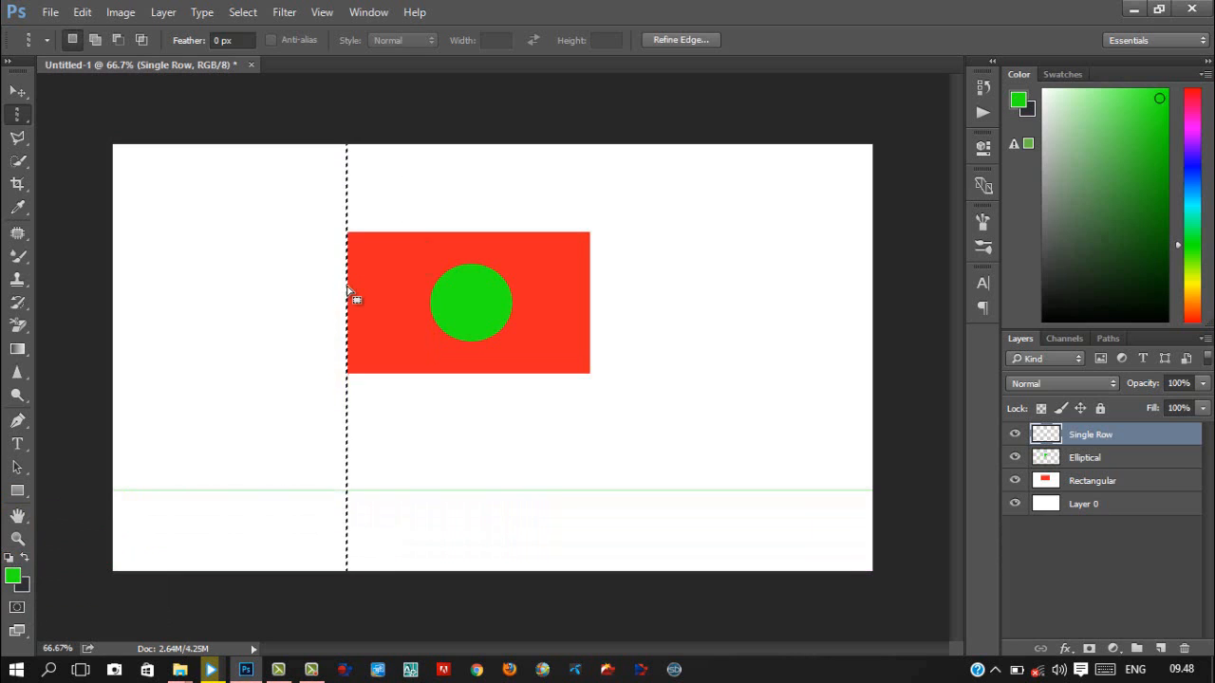
{"action": "key", "text": "ctrl+d"}
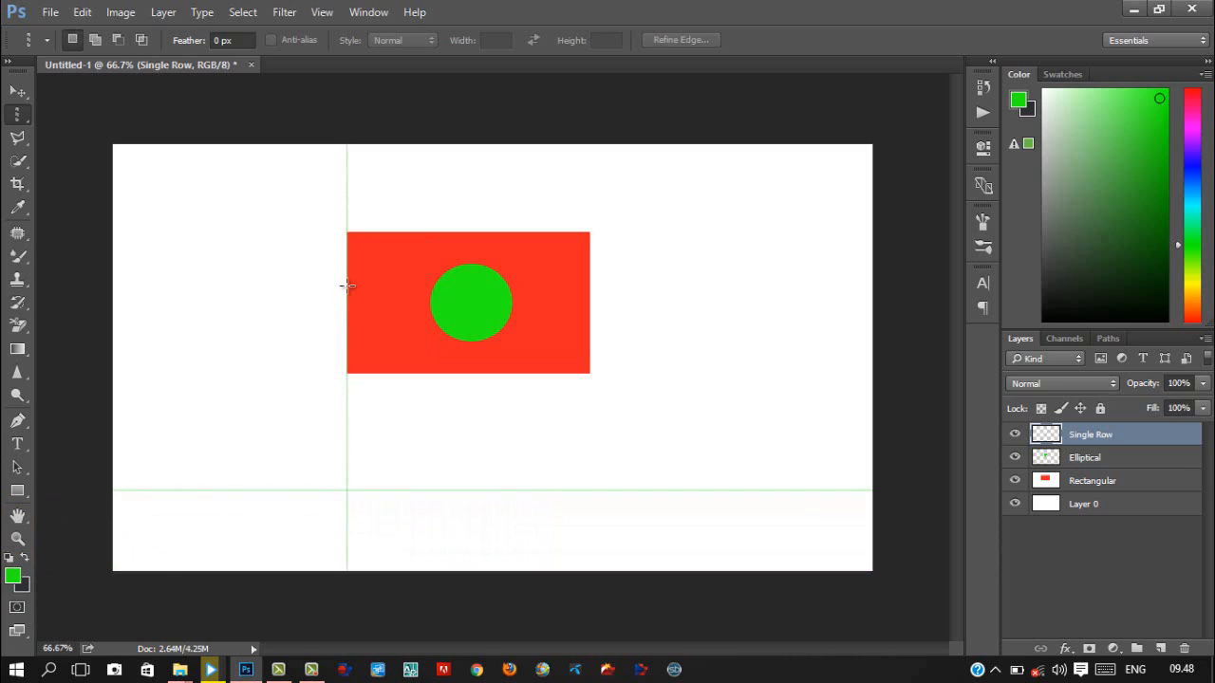
Step: Switch to the Move Tool with Auto-Select enabled and try to move Layer 0 by its white canvas area
{"action": "left_click", "coordinate": [1097, 506]}
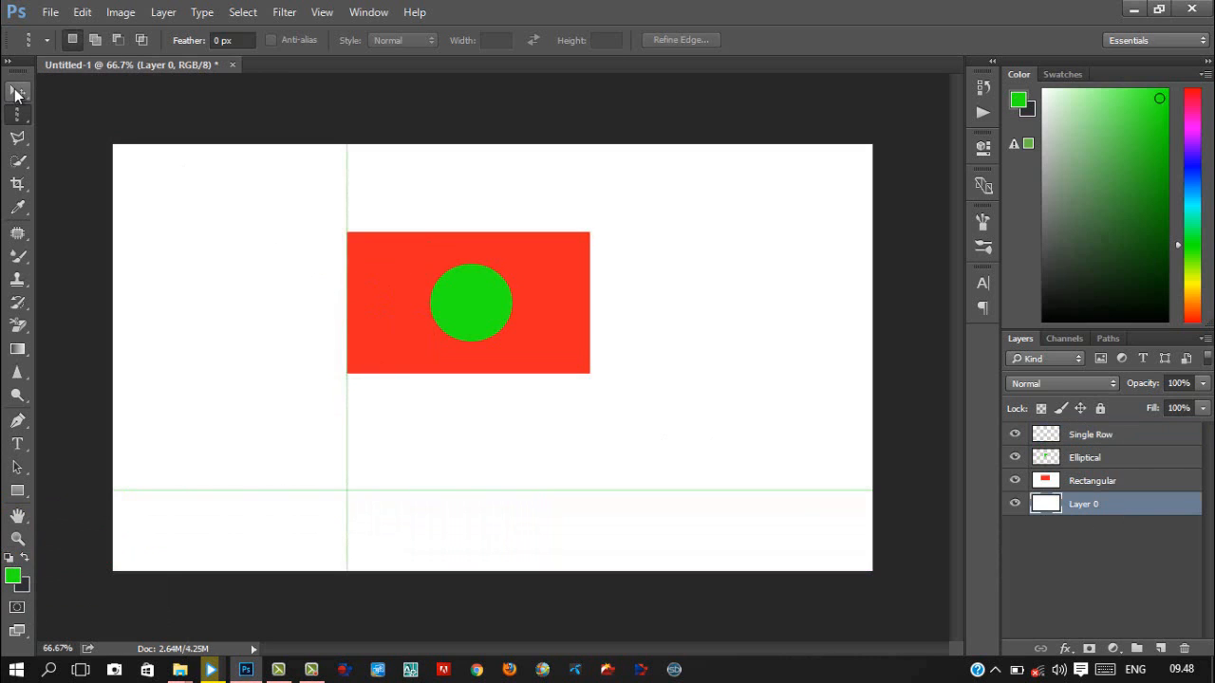
{"action": "left_click", "coordinate": [17, 92]}
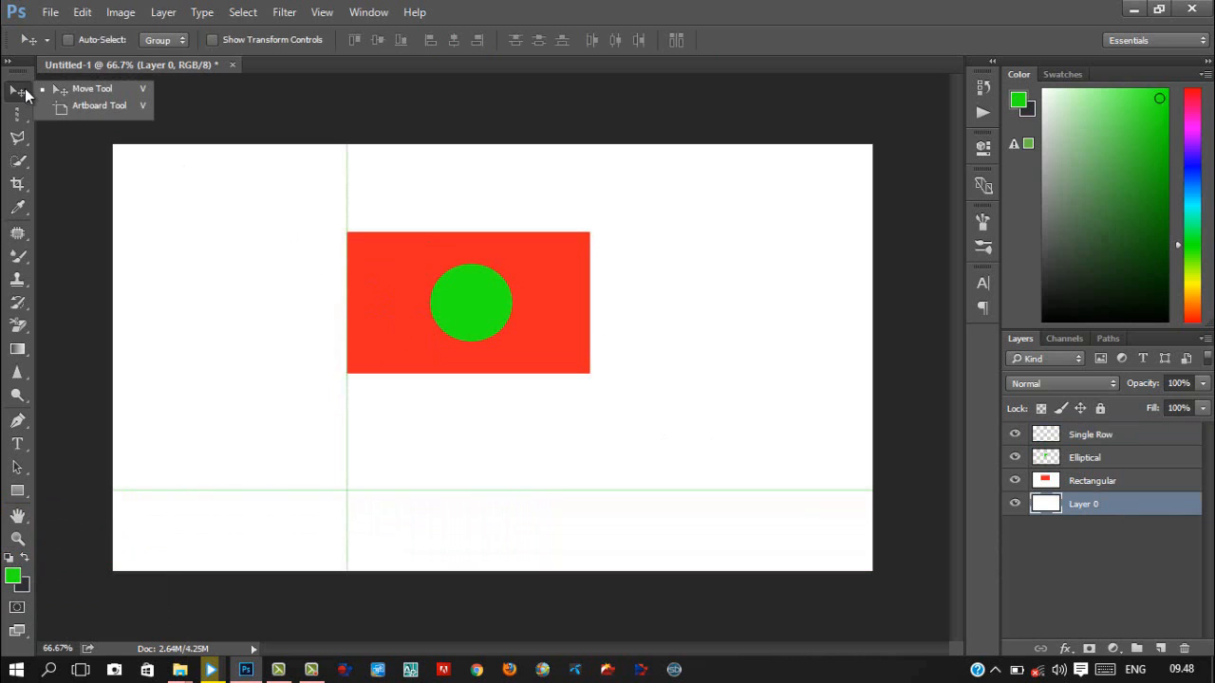
{"action": "left_click", "coordinate": [68, 40]}
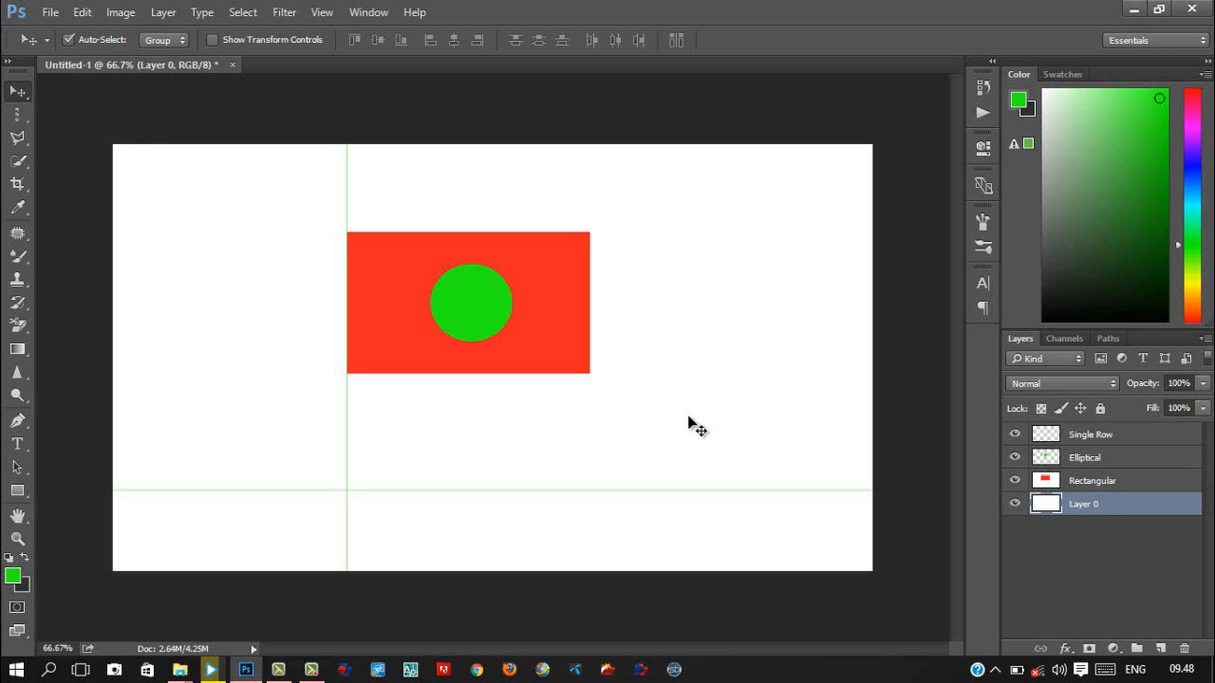
{"action": "mouse_move", "coordinate": [690, 424]}
{"action": "left_mouse_down"}
{"action": "mouse_move", "coordinate": [784, 379]}
{"action": "mouse_move", "coordinate": [727, 426]}
{"action": "mouse_move", "coordinate": [699, 428]}
{"action": "mouse_move", "coordinate": [712, 405]}
{"action": "mouse_move", "coordinate": [687, 419]}
{"action": "left_mouse_up"}
{"action": "left_click", "coordinate": [1098, 508]}
{"action": "mouse_move", "coordinate": [632, 449]}
{"action": "left_mouse_down"}
{"action": "mouse_move", "coordinate": [686, 440]}
{"action": "mouse_move", "coordinate": [631, 446]}
{"action": "mouse_move", "coordinate": [658, 390]}
{"action": "mouse_move", "coordinate": [696, 434]}
{"action": "mouse_move", "coordinate": [584, 536]}
{"action": "mouse_move", "coordinate": [626, 447]}
{"action": "left_mouse_up"}
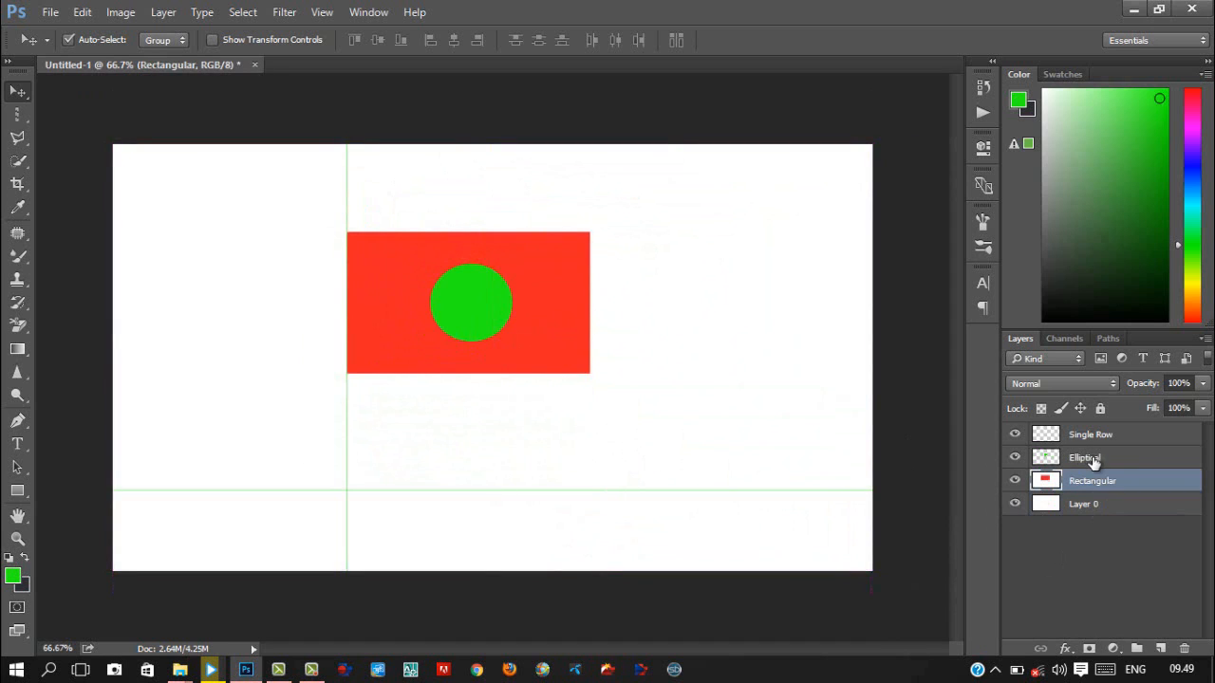
Step: Move the green circle on the Elliptical layer slightly to the right, and try moving the green lines on the Single Row layer
{"action": "left_click", "coordinate": [1087, 459]}
{"action": "mouse_move", "coordinate": [482, 306]}
{"action": "left_mouse_down"}
{"action": "mouse_move", "coordinate": [518, 306]}
{"action": "mouse_move", "coordinate": [531, 255]}
{"action": "mouse_move", "coordinate": [613, 272]}
{"action": "mouse_move", "coordinate": [544, 279]}
{"action": "mouse_move", "coordinate": [569, 234]}
{"action": "mouse_move", "coordinate": [515, 243]}
{"action": "mouse_move", "coordinate": [557, 286]}
{"action": "mouse_move", "coordinate": [488, 302]}
{"action": "mouse_move", "coordinate": [495, 324]}
{"action": "left_mouse_up"}
{"action": "left_click", "coordinate": [1105, 437]}
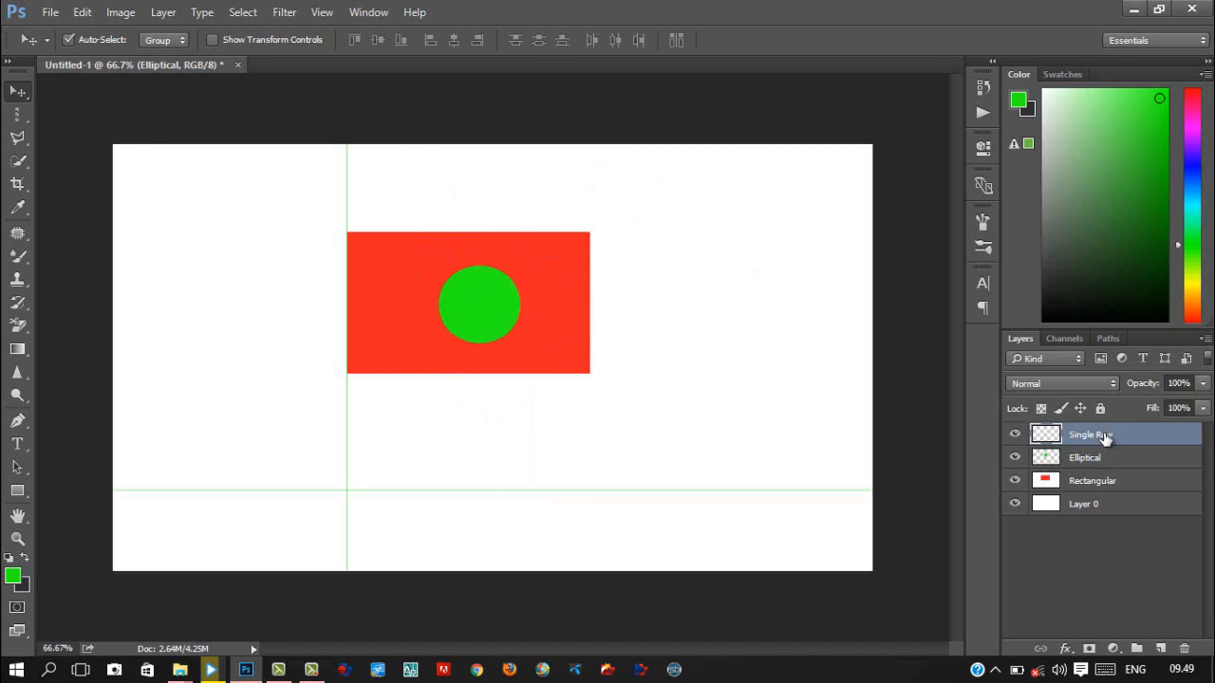
{"action": "mouse_move", "coordinate": [349, 481]}
{"action": "left_mouse_down"}
{"action": "mouse_move", "coordinate": [396, 466]}
{"action": "mouse_move", "coordinate": [274, 485]}
{"action": "mouse_move", "coordinate": [439, 382]}
{"action": "mouse_move", "coordinate": [337, 453]}
{"action": "mouse_move", "coordinate": [347, 503]}
{"action": "mouse_move", "coordinate": [320, 442]}
{"action": "mouse_move", "coordinate": [352, 466]}
{"action": "mouse_move", "coordinate": [300, 436]}
{"action": "mouse_move", "coordinate": [388, 490]}
{"action": "mouse_move", "coordinate": [314, 442]}
{"action": "mouse_move", "coordinate": [341, 457]}
{"action": "mouse_move", "coordinate": [345, 442]}
{"action": "mouse_move", "coordinate": [349, 481]}
{"action": "left_mouse_up"}
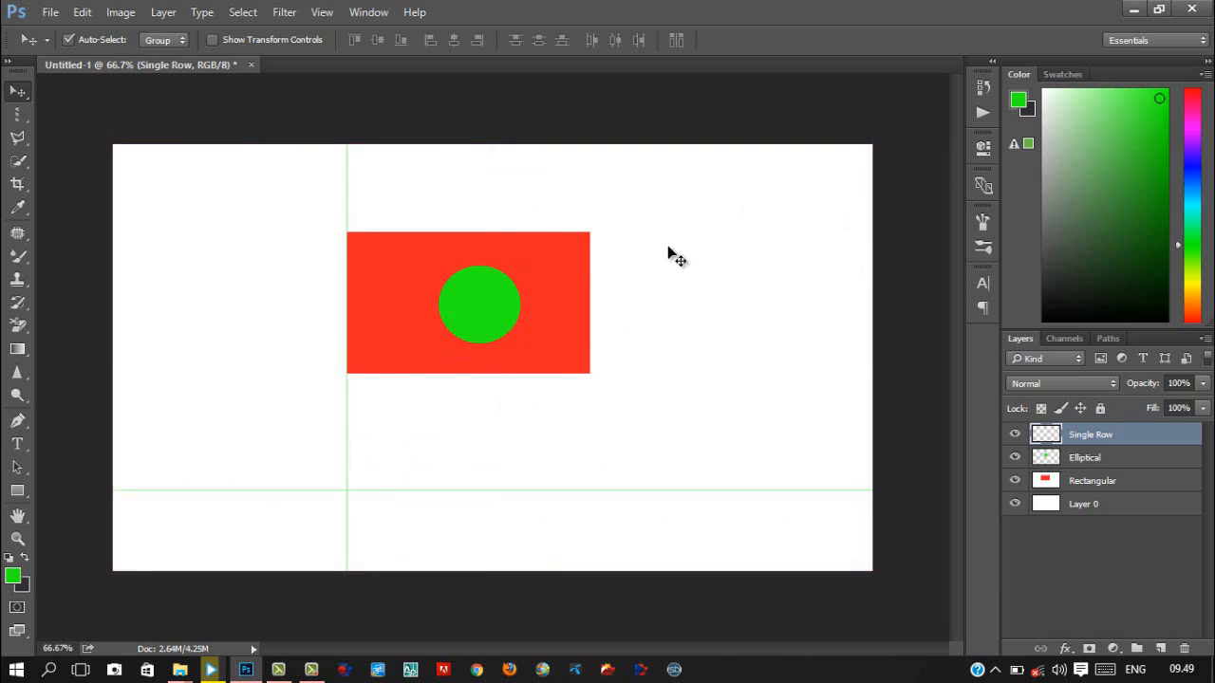